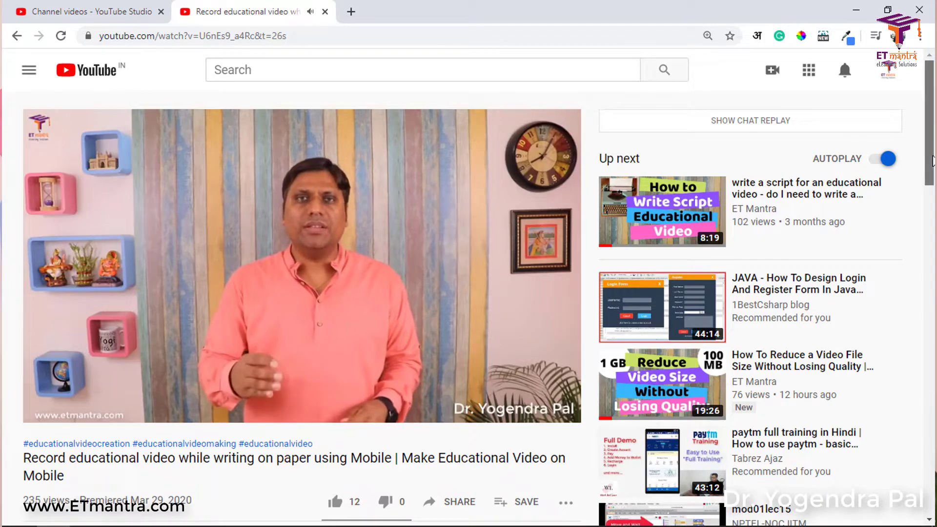
{"action": "left_click_drag", "start_coordinate": [933, 161], "coordinate": [929, 224]}
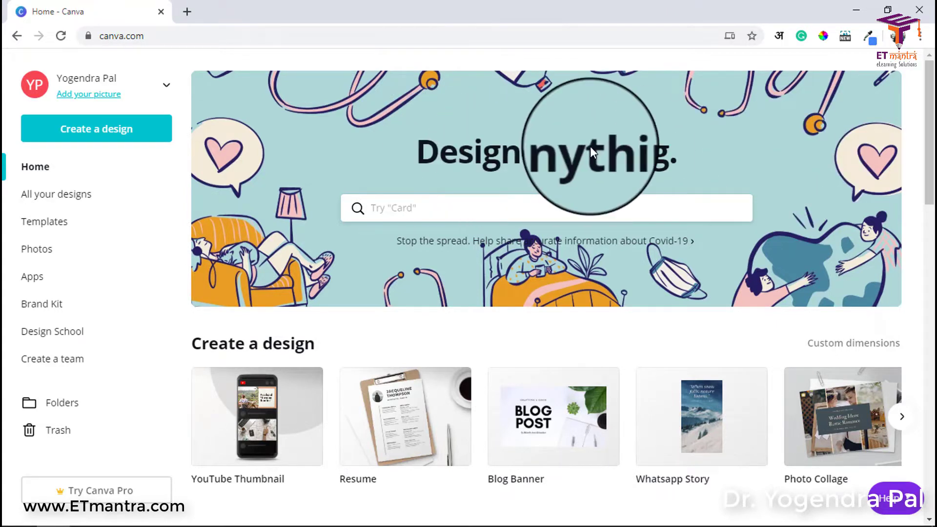
Step: Search the available design types on the home page for "whatsapp", "fb" and "youtube"
{"action": "left_click", "coordinate": [385, 210]}
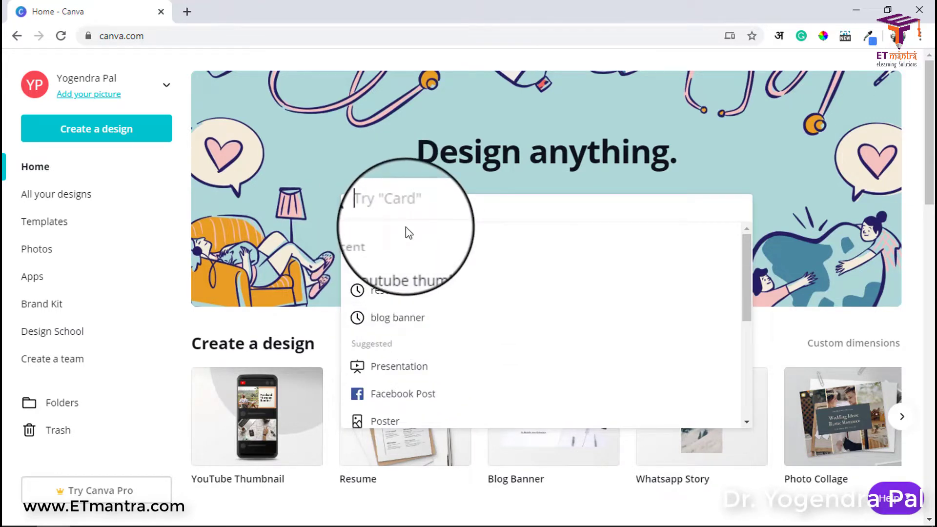
{"action": "type", "text": "whatsapp"}
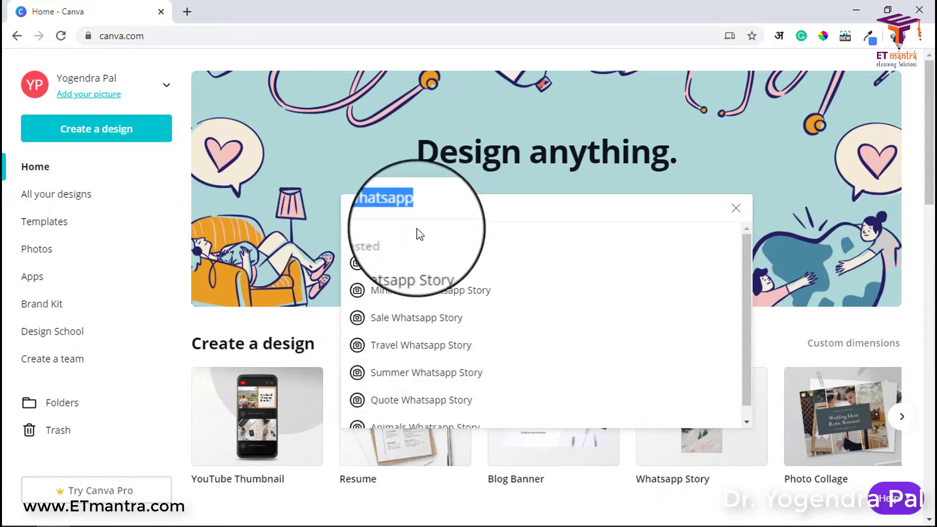
{"action": "key", "text": "BackSpace"}
{"action": "type", "text": "fb"}
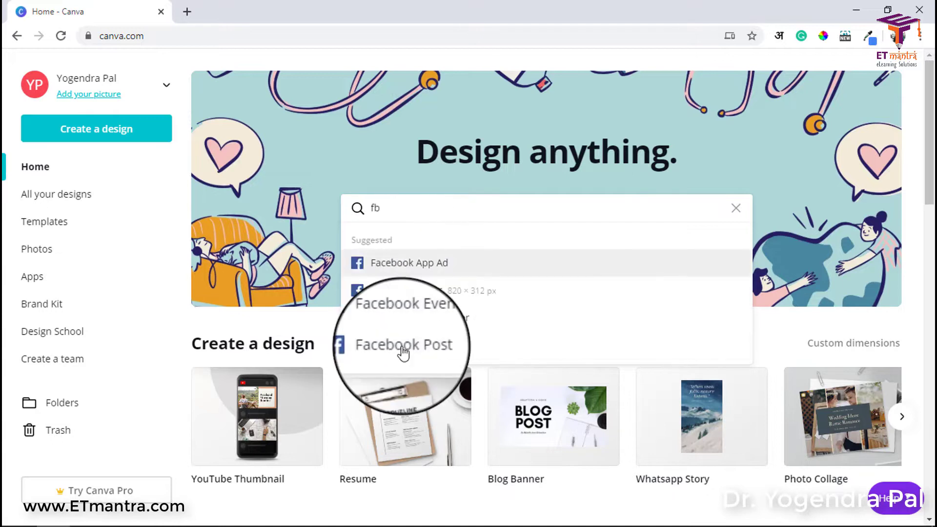
{"action": "type", "text": "youtube"}
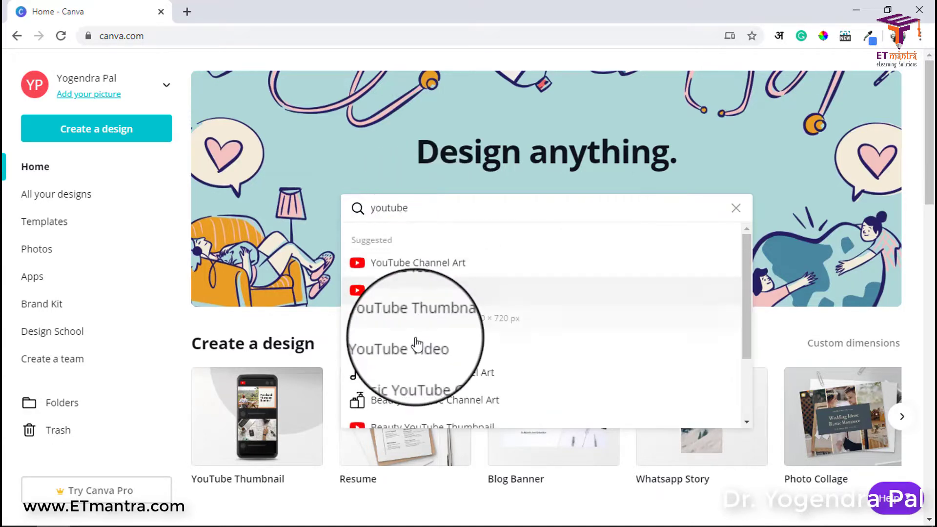
{"action": "scroll", "coordinate": [418, 395], "scroll_direction": "down", "scroll_amount": 2}
{"action": "scroll", "coordinate": [417, 396], "scroll_direction": "up", "scroll_amount": 3}
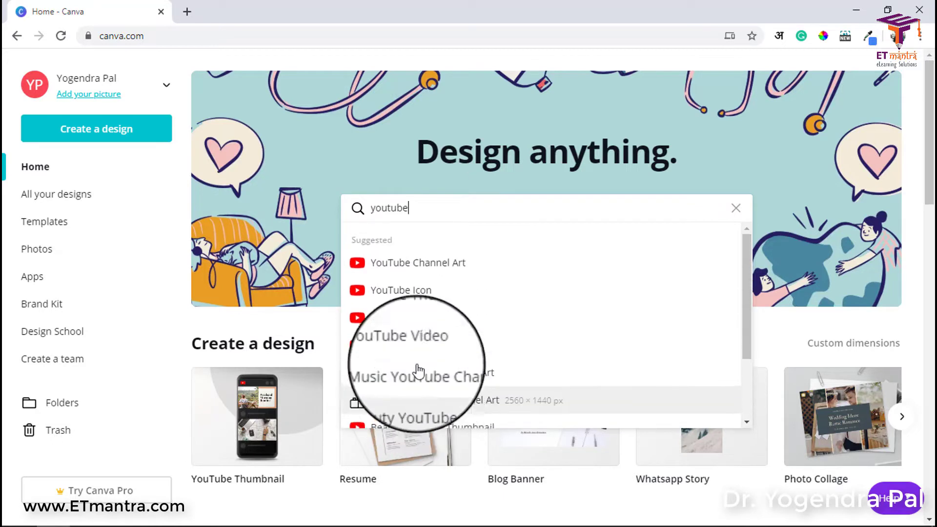
{"action": "left_click", "coordinate": [447, 163]}
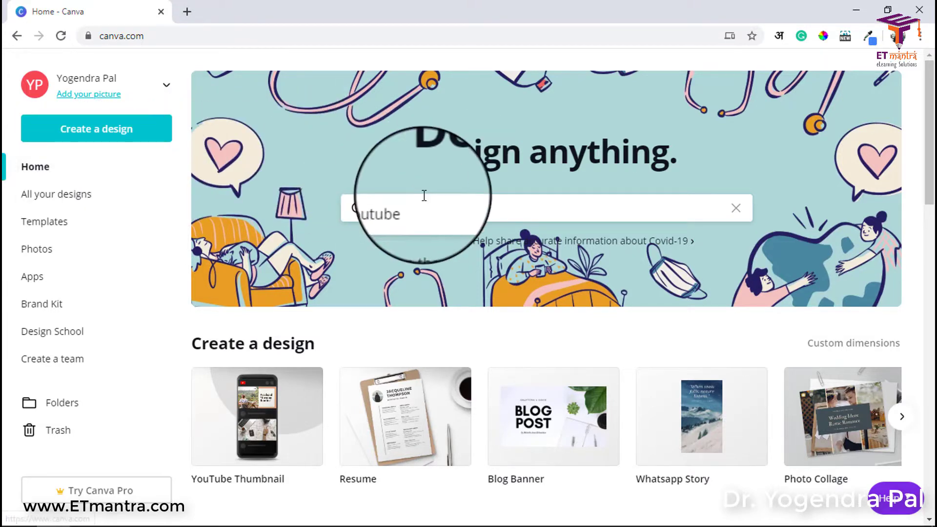
Step: Browse the suggested design types and the existing designs on the home page
{"action": "scroll", "coordinate": [417, 319], "scroll_direction": "down", "scroll_amount": 2}
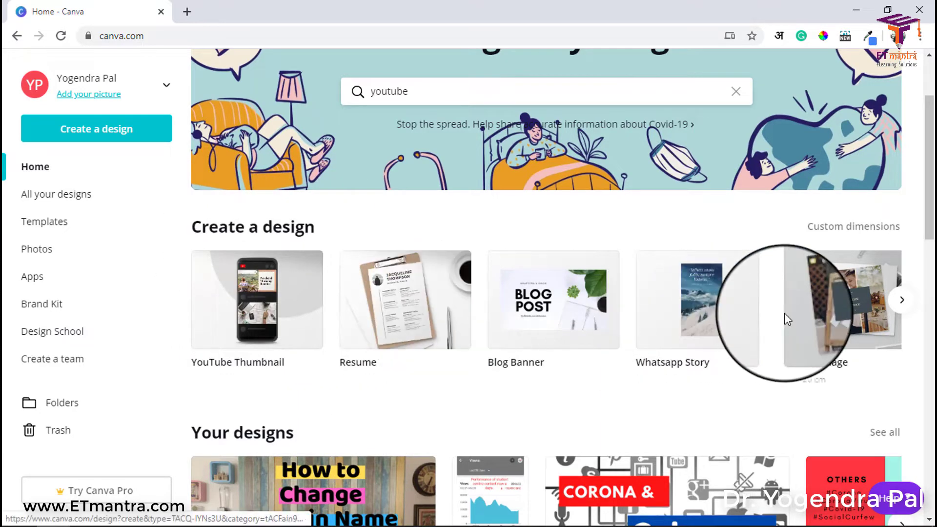
{"action": "left_click", "coordinate": [902, 302]}
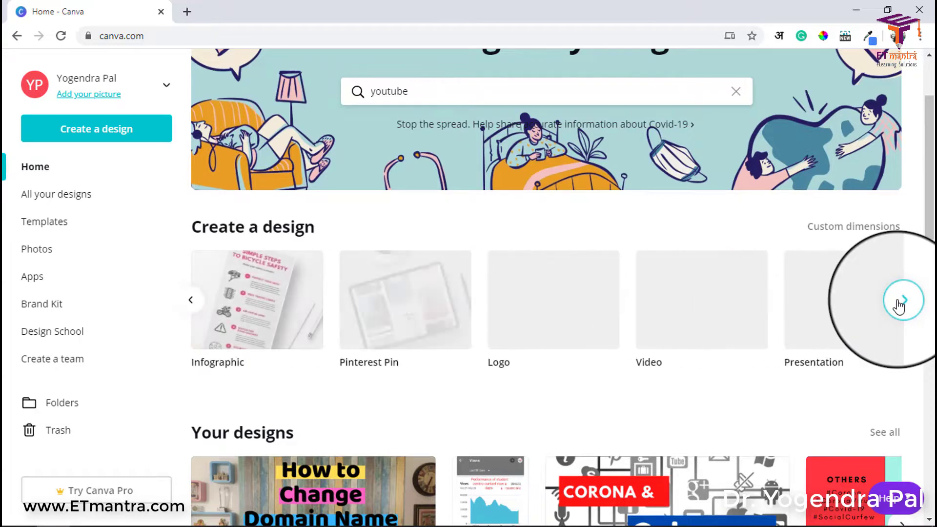
{"action": "left_click", "coordinate": [902, 301]}
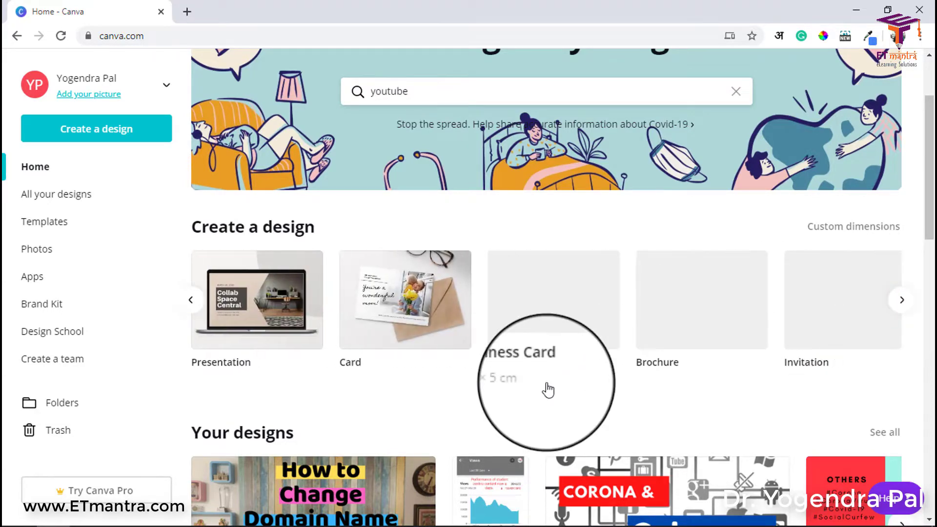
{"action": "scroll", "coordinate": [548, 390], "scroll_direction": "down", "scroll_amount": 5}
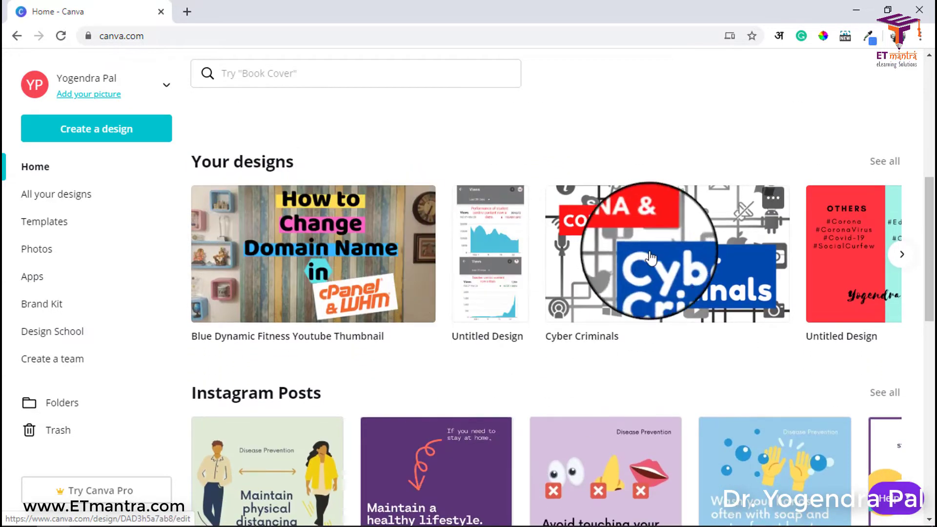
{"action": "left_click", "coordinate": [902, 255]}
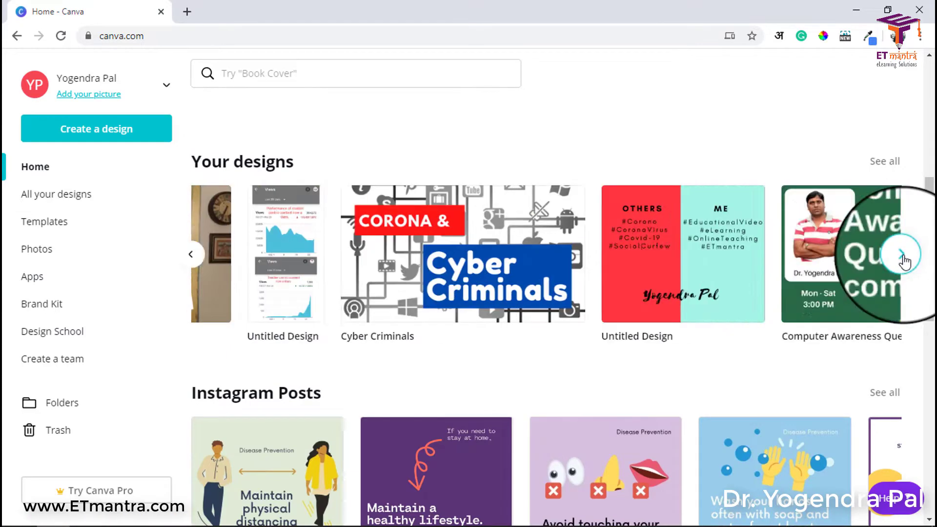
Step: Look through the home page's template categories, from Instagram Posts to YouTube Channel Art, and return to the start of the page
{"action": "scroll", "coordinate": [499, 347], "scroll_direction": "down", "scroll_amount": 3}
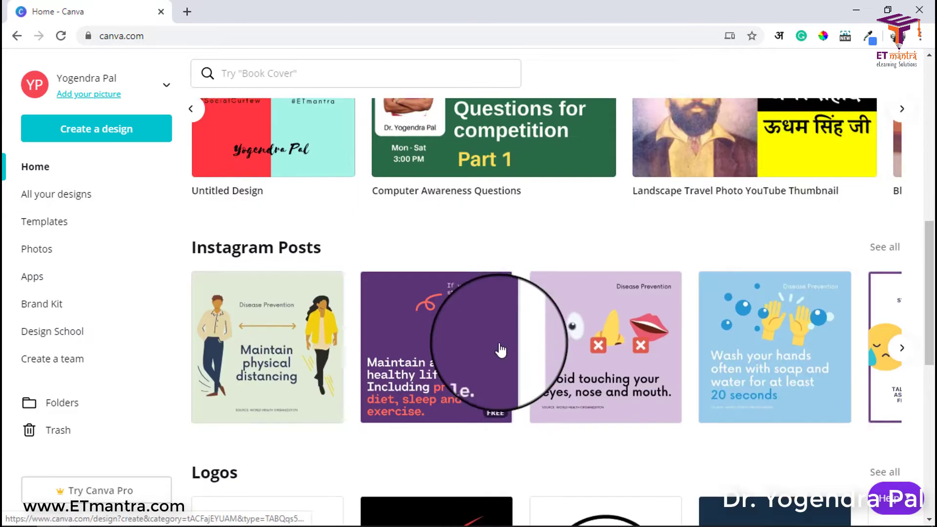
{"action": "scroll", "coordinate": [500, 351], "scroll_direction": "down", "scroll_amount": 2}
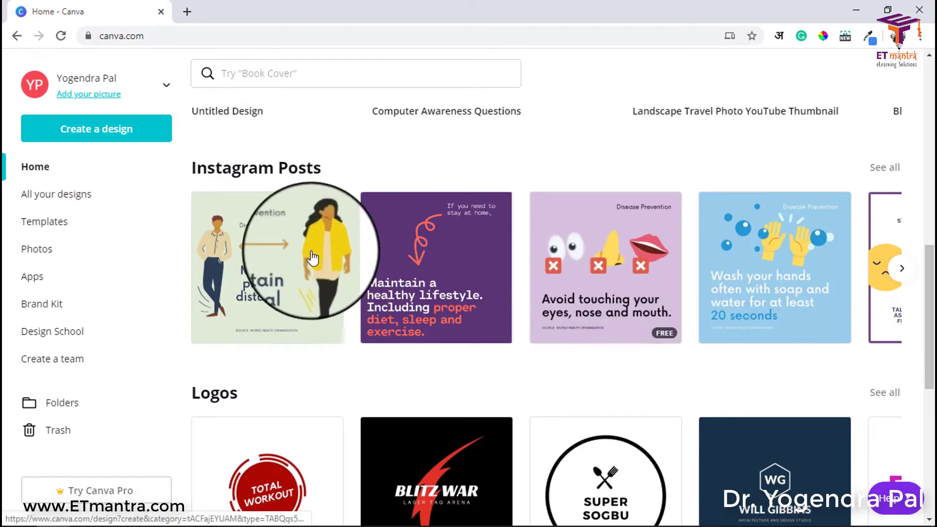
{"action": "scroll", "coordinate": [341, 342], "scroll_direction": "down", "scroll_amount": 4}
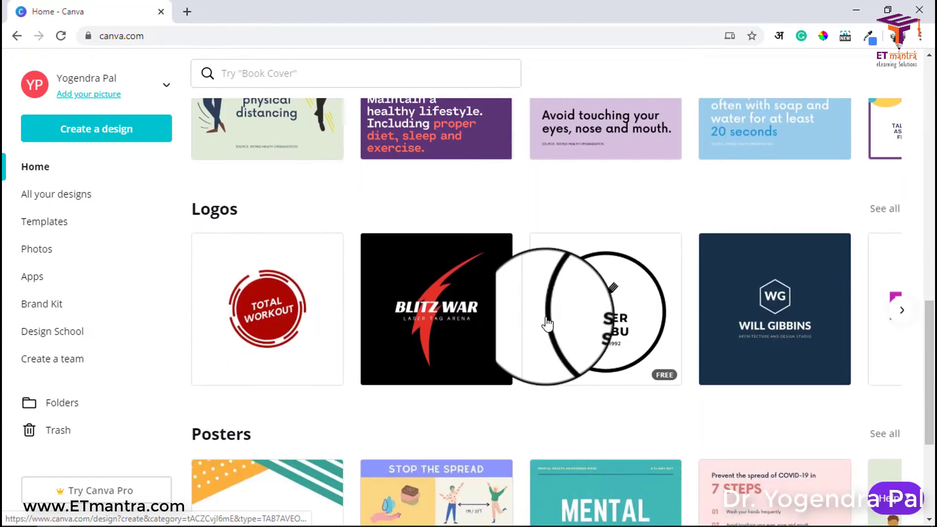
{"action": "scroll", "coordinate": [541, 325], "scroll_direction": "down", "scroll_amount": 4}
{"action": "scroll", "coordinate": [521, 435], "scroll_direction": "down", "scroll_amount": 5}
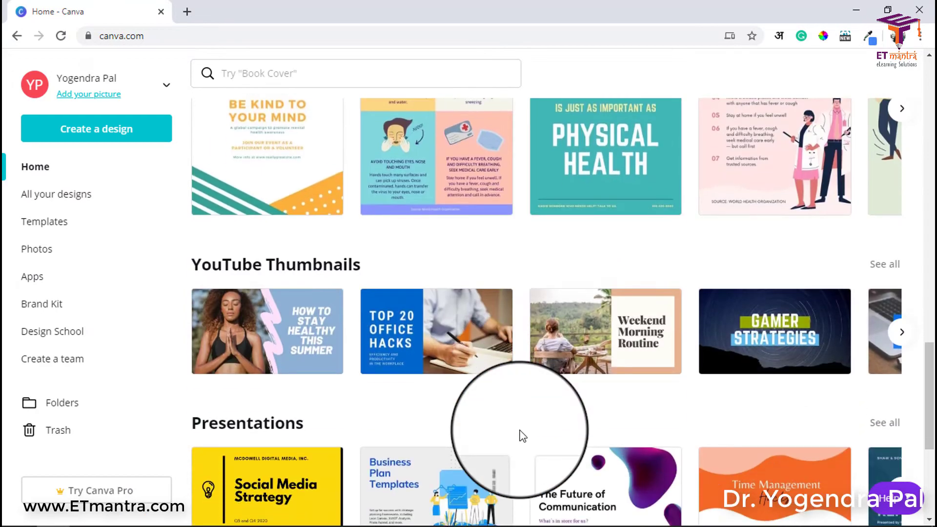
{"action": "scroll", "coordinate": [383, 307], "scroll_direction": "down", "scroll_amount": 2}
{"action": "scroll", "coordinate": [529, 350], "scroll_direction": "down", "scroll_amount": 3}
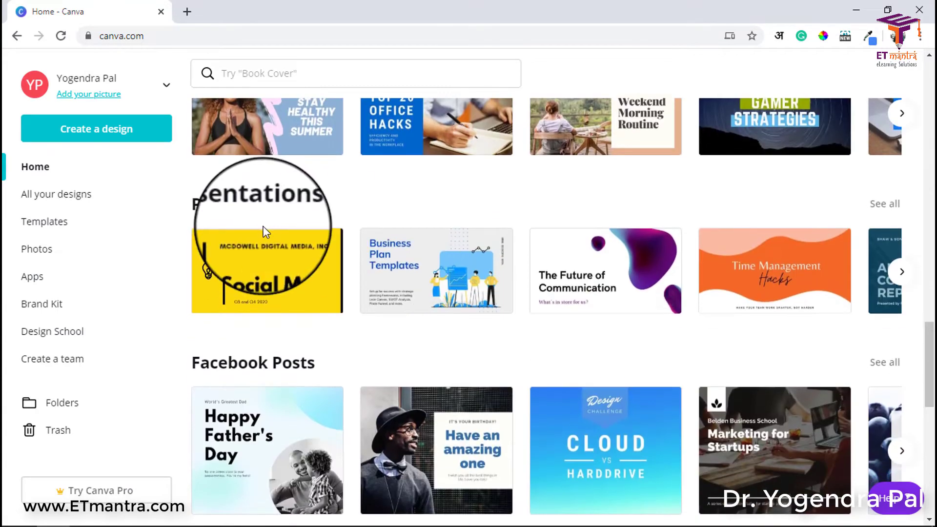
{"action": "scroll", "coordinate": [418, 439], "scroll_direction": "down", "scroll_amount": 7}
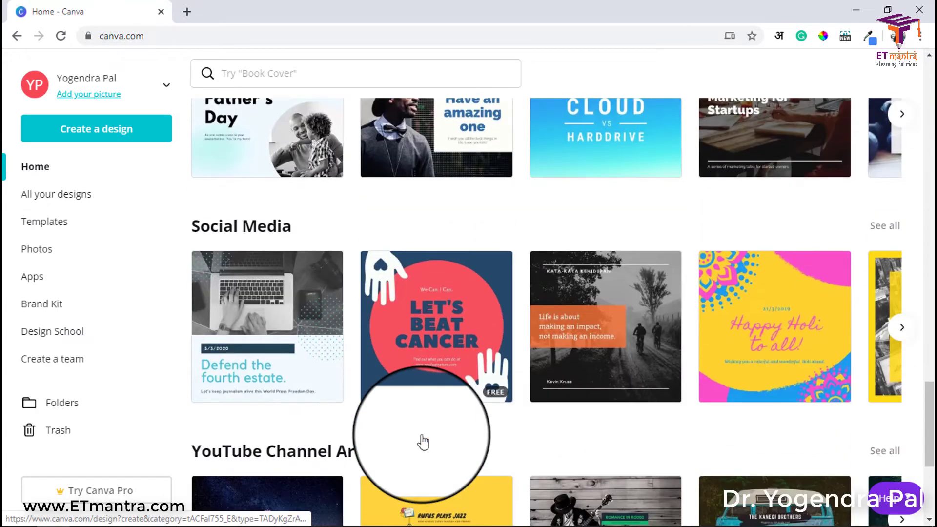
{"action": "left_click", "coordinate": [930, 244]}
{"action": "left_click_drag", "start_coordinate": [930, 247], "coordinate": [929, 66]}
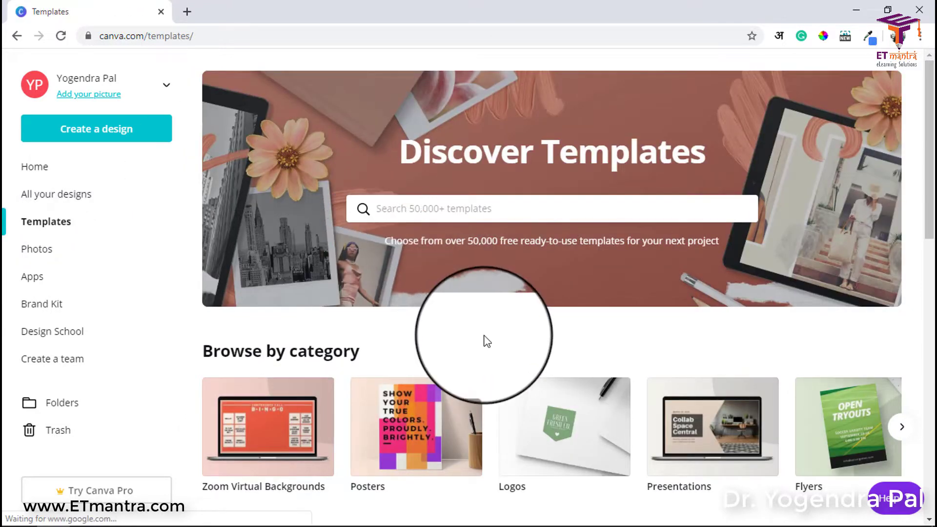
Step: Examine the categories on the Templates page, including Zoom Virtual Backgrounds, Posters and Logos
{"action": "scroll", "coordinate": [486, 341], "scroll_direction": "down", "scroll_amount": 2}
{"action": "scroll", "coordinate": [486, 340], "scroll_direction": "down", "scroll_amount": 5}
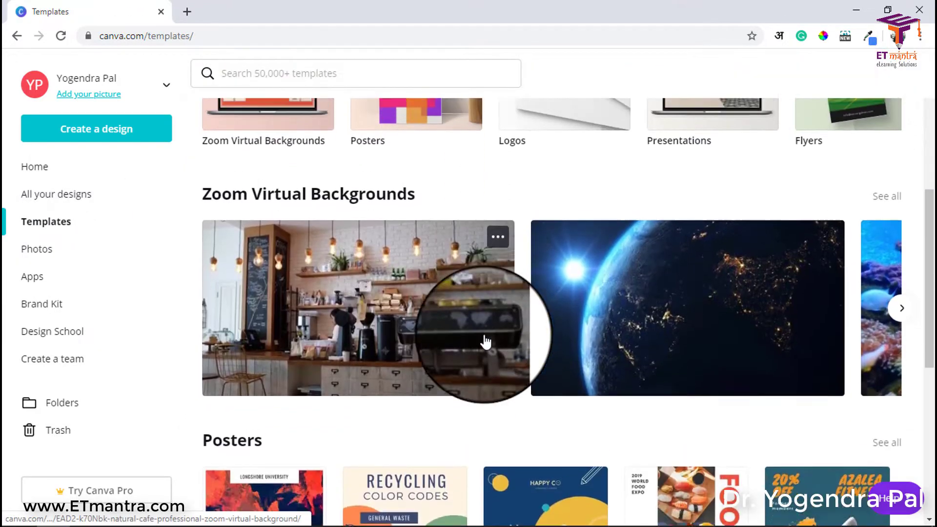
{"action": "scroll", "coordinate": [309, 214], "scroll_direction": "up", "scroll_amount": 1}
{"action": "scroll", "coordinate": [547, 216], "scroll_direction": "up", "scroll_amount": 1}
{"action": "scroll", "coordinate": [547, 217], "scroll_direction": "up", "scroll_amount": 1}
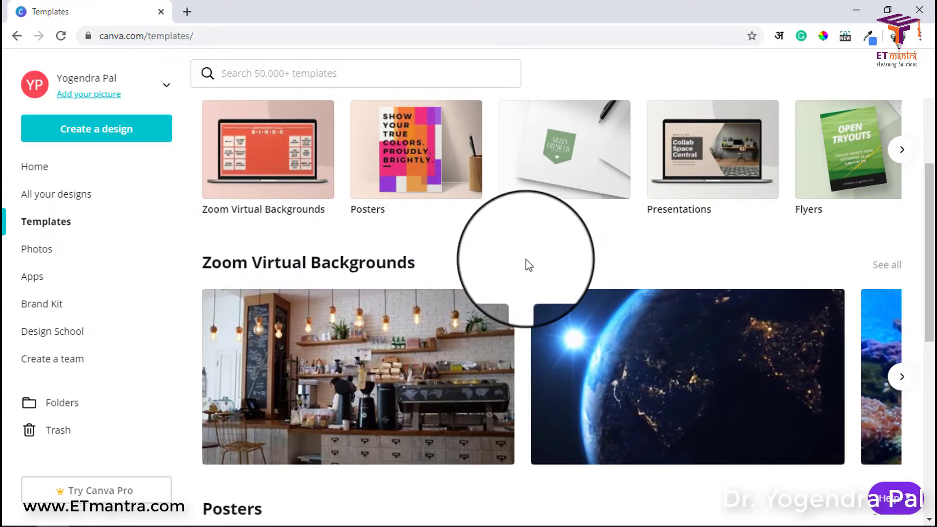
{"action": "scroll", "coordinate": [527, 264], "scroll_direction": "down", "scroll_amount": 3}
{"action": "scroll", "coordinate": [528, 259], "scroll_direction": "down", "scroll_amount": 6}
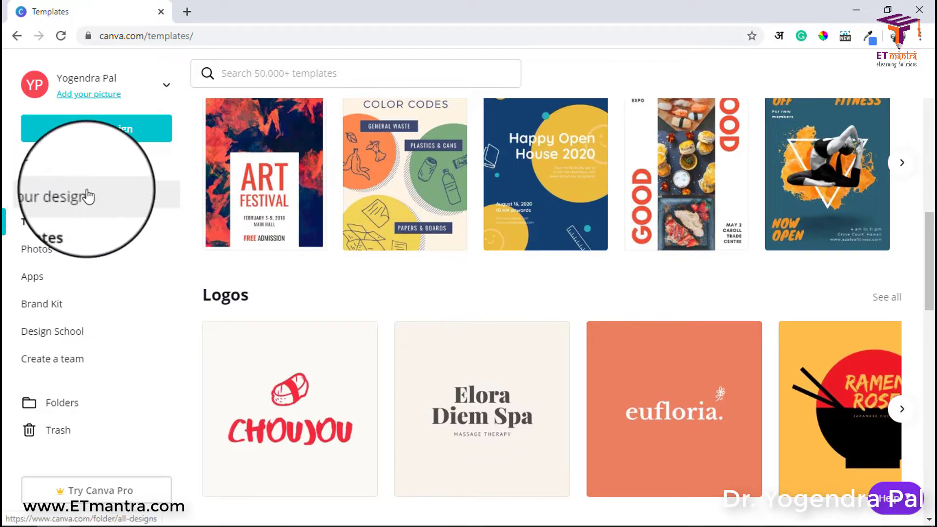
{"action": "scroll", "coordinate": [479, 278], "scroll_direction": "up", "scroll_amount": 12}
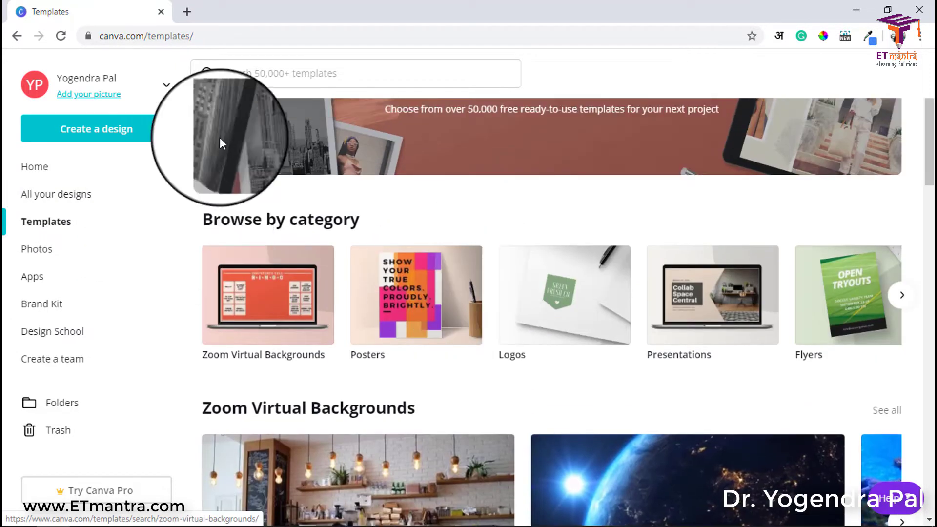
Step: Search the templates for YouTube Thumbnails and look through the matching designs
{"action": "left_click", "coordinate": [285, 75]}
{"action": "type", "text": "youtb"}
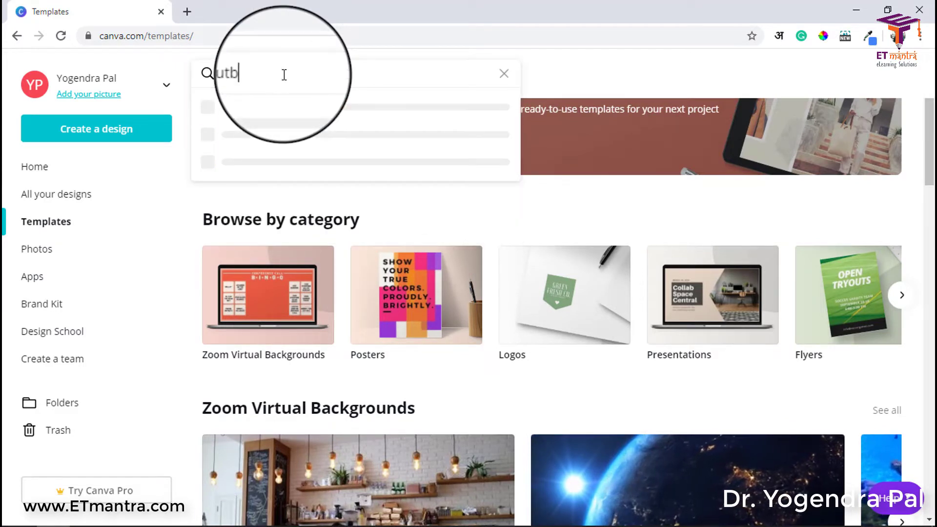
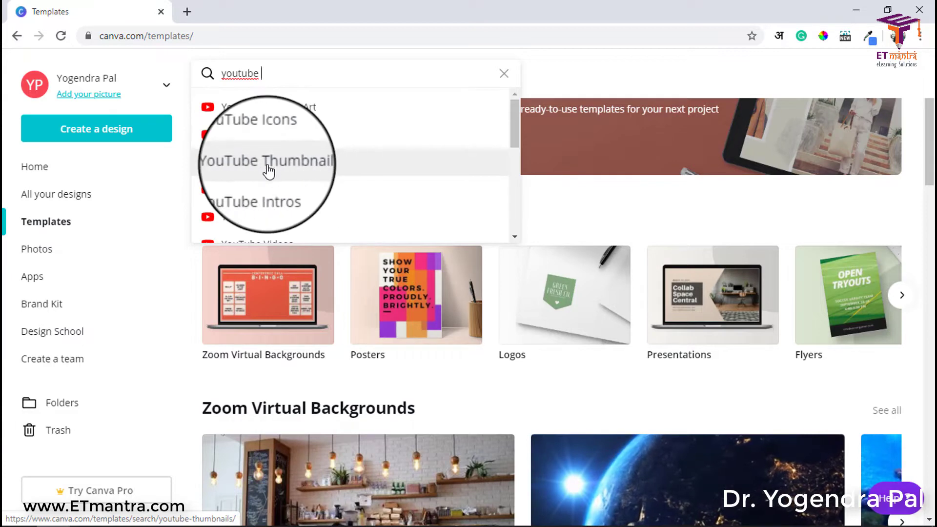
{"action": "left_click", "coordinate": [269, 171]}
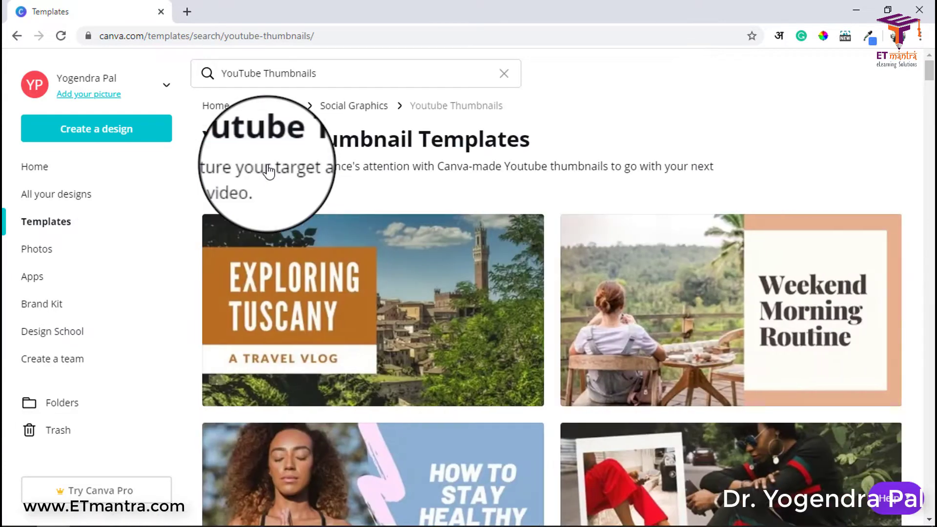
{"action": "scroll", "coordinate": [614, 278], "scroll_direction": "down", "scroll_amount": 2}
{"action": "scroll", "coordinate": [615, 286], "scroll_direction": "down", "scroll_amount": 10}
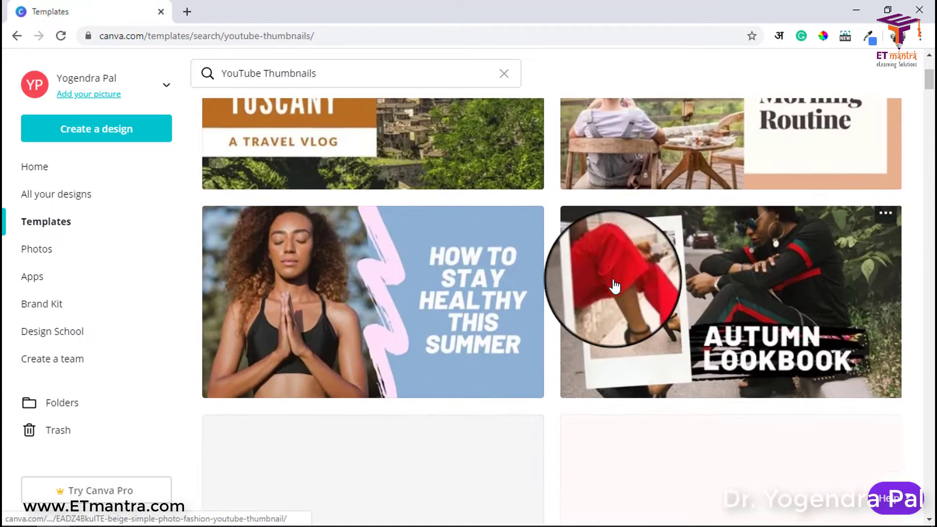
{"action": "scroll", "coordinate": [614, 284], "scroll_direction": "down", "scroll_amount": 4}
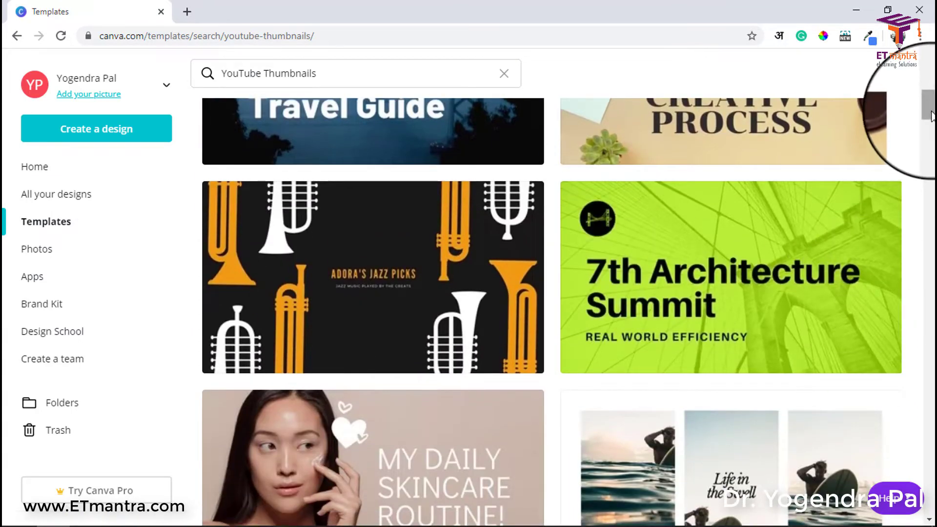
{"action": "scroll", "coordinate": [933, 130], "scroll_direction": "down", "scroll_amount": 4}
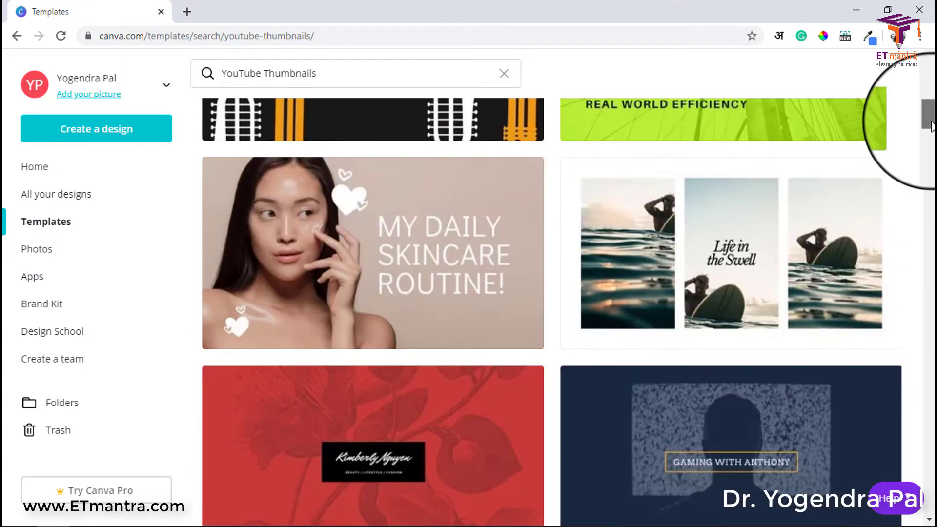
{"action": "left_click_drag", "start_coordinate": [933, 126], "coordinate": [931, 190]}
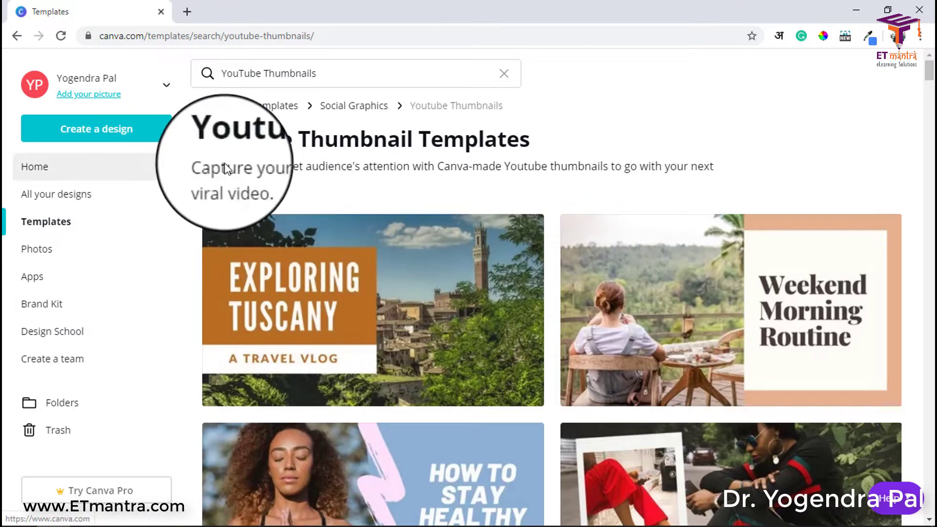
Step: Create a new blank YouTube Thumbnail design
{"action": "left_click", "coordinate": [100, 141]}
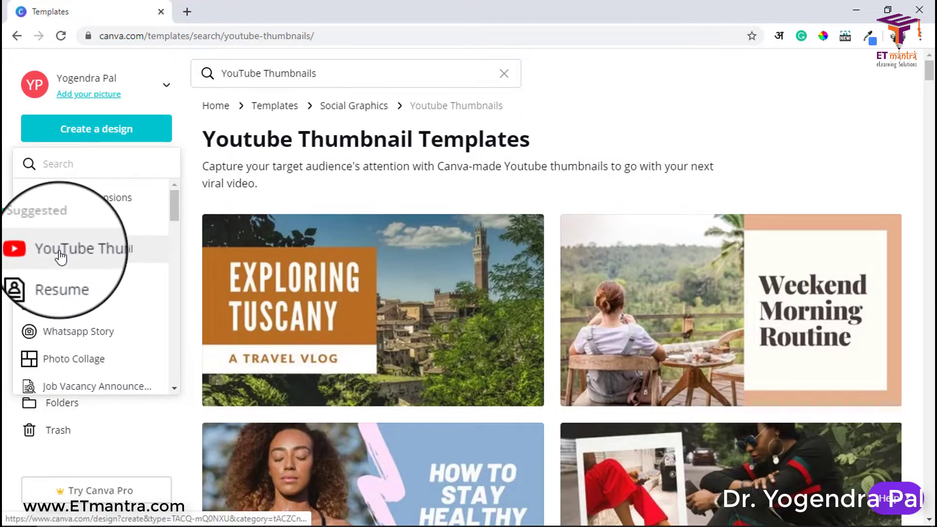
{"action": "left_click", "coordinate": [86, 259]}
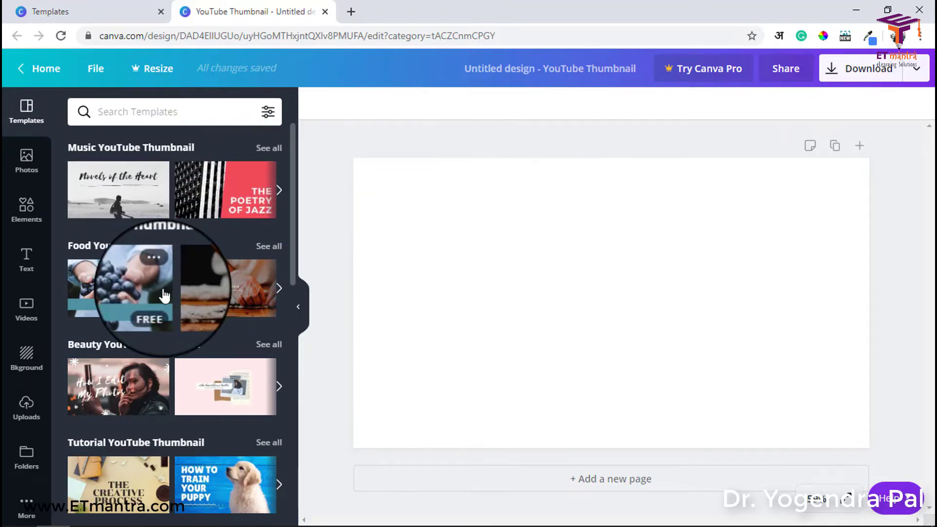
Step: Examine the colour and language filter options for the templates, leaving no filter applied
{"action": "left_click", "coordinate": [268, 116]}
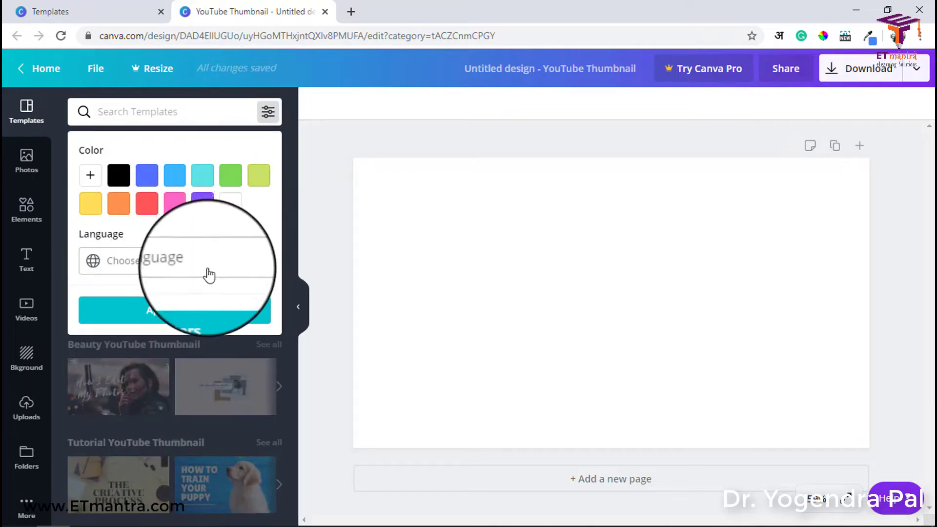
{"action": "left_click", "coordinate": [118, 175]}
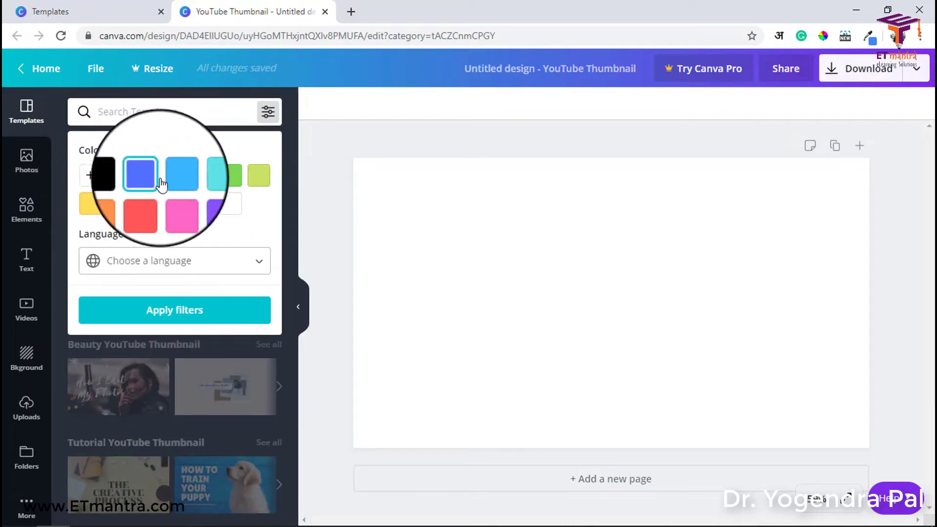
{"action": "left_click", "coordinate": [148, 182]}
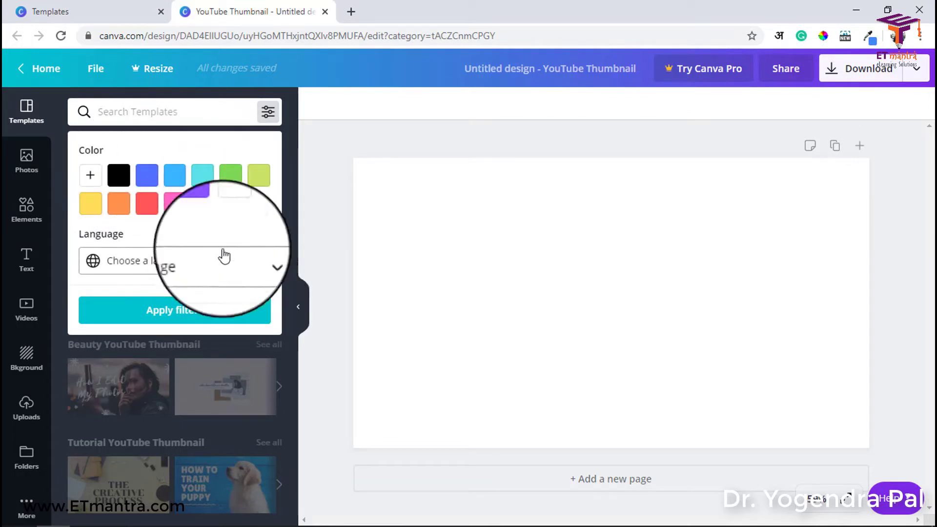
{"action": "left_click", "coordinate": [162, 121]}
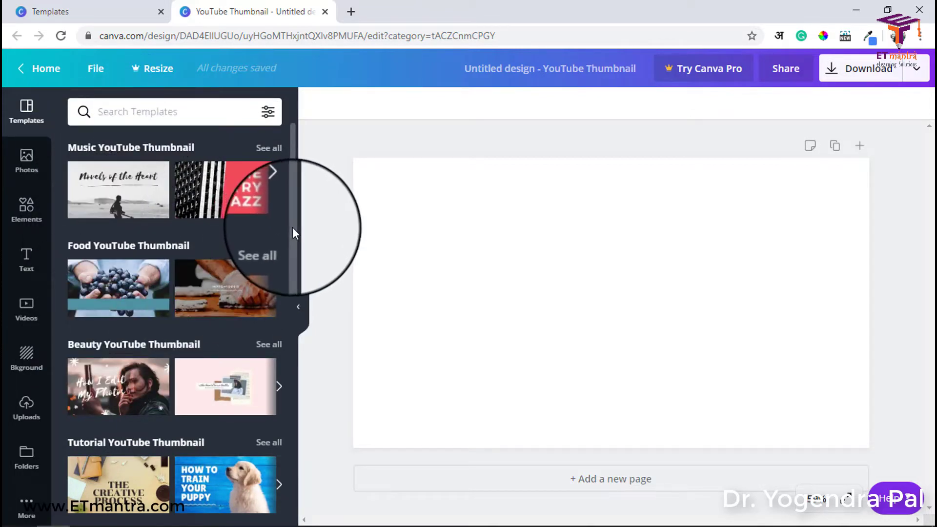
Step: List all templates of the Tutorial YouTube Thumbnail category and look through them
{"action": "scroll", "coordinate": [294, 259], "scroll_direction": "down", "scroll_amount": 1}
{"action": "scroll", "coordinate": [294, 263], "scroll_direction": "down", "scroll_amount": 2}
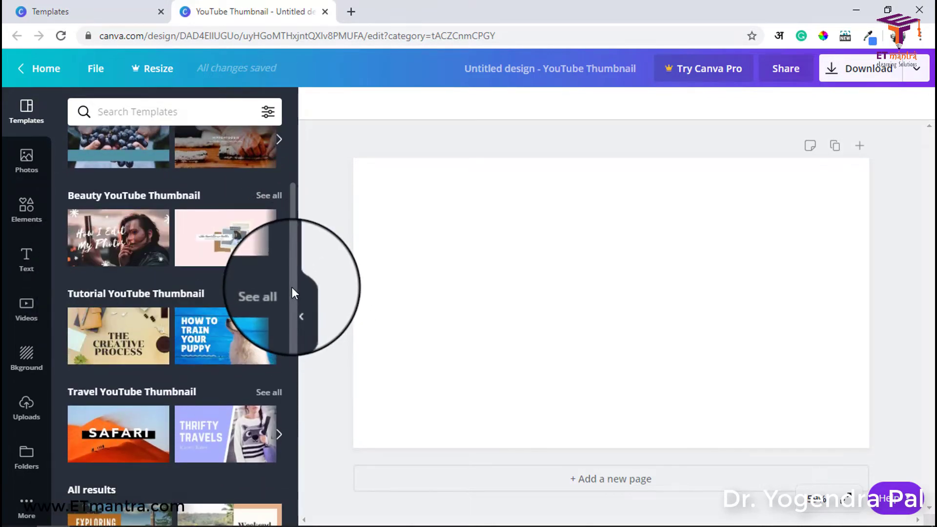
{"action": "scroll", "coordinate": [292, 302], "scroll_direction": "down", "scroll_amount": 1}
{"action": "left_click_drag", "start_coordinate": [293, 324], "coordinate": [293, 230]}
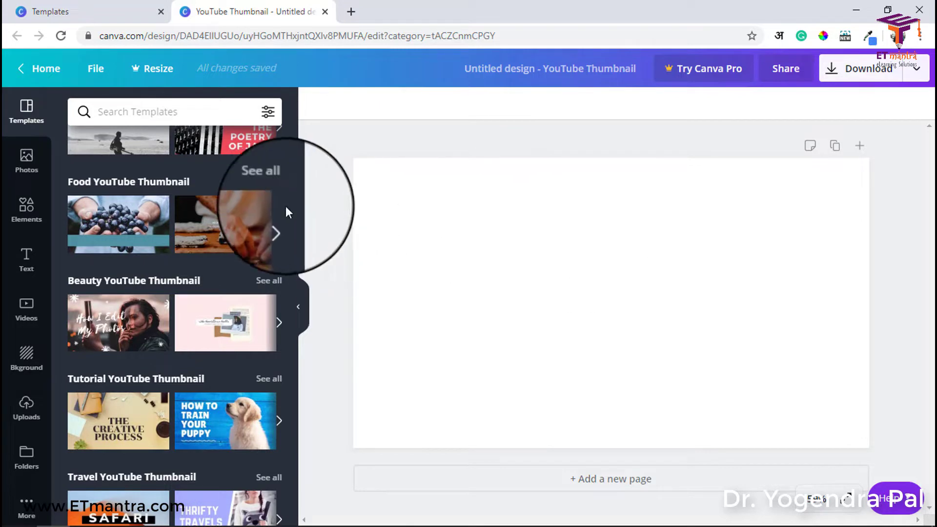
{"action": "left_click_drag", "start_coordinate": [293, 223], "coordinate": [297, 255]}
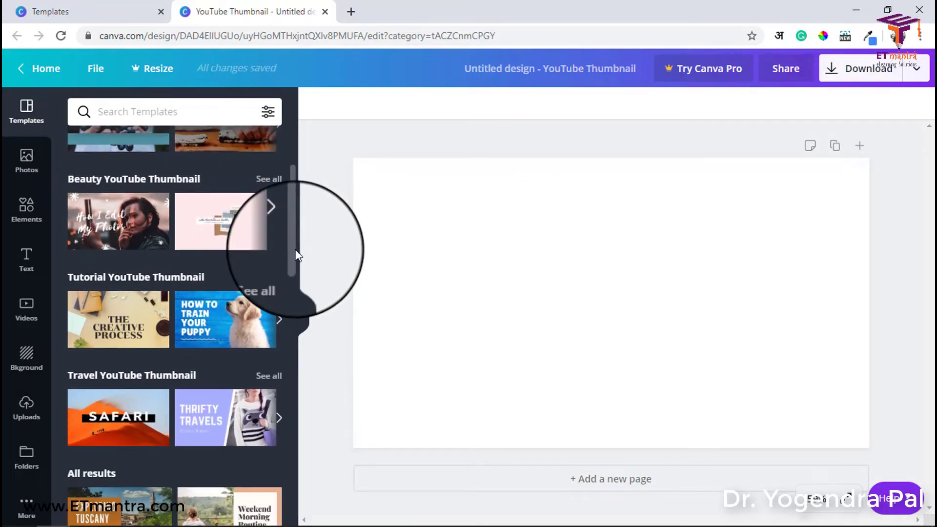
{"action": "left_click", "coordinate": [275, 282]}
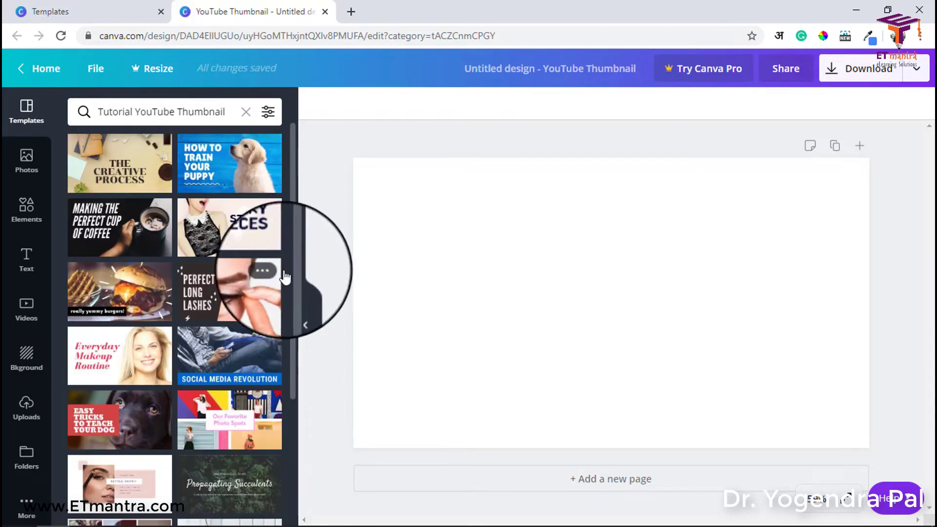
{"action": "left_click_drag", "start_coordinate": [292, 200], "coordinate": [307, 433]}
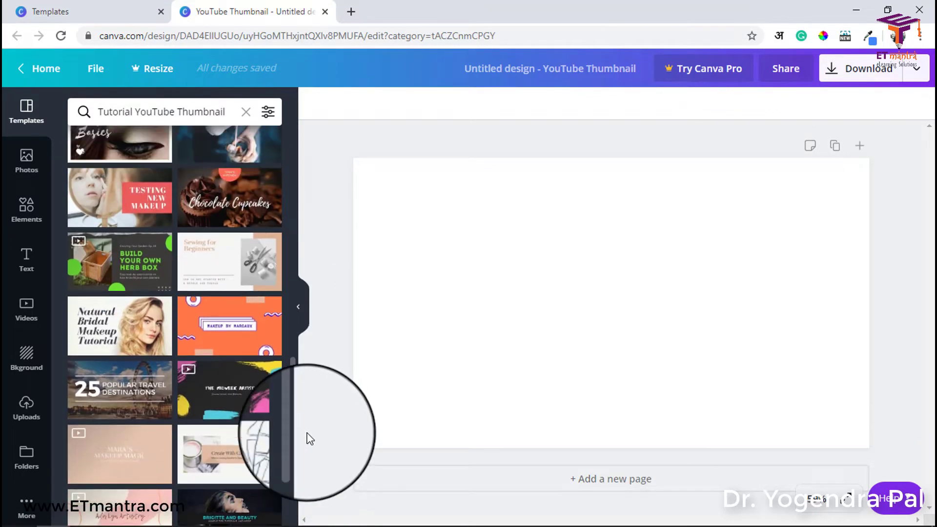
Step: Apply the "Natural Bridal Makeup Tutorial" template and inspect its background photo and title text as separate elements
{"action": "left_click", "coordinate": [111, 336]}
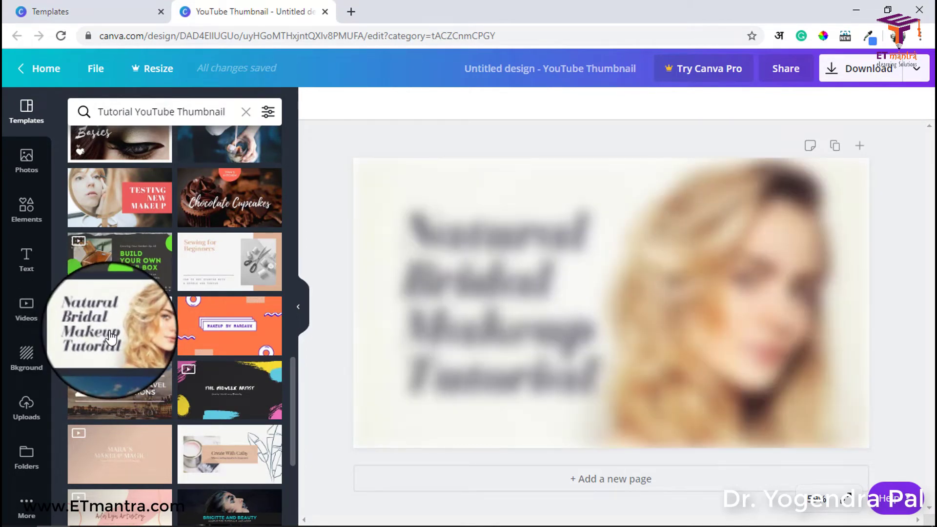
{"action": "left_click", "coordinate": [806, 302]}
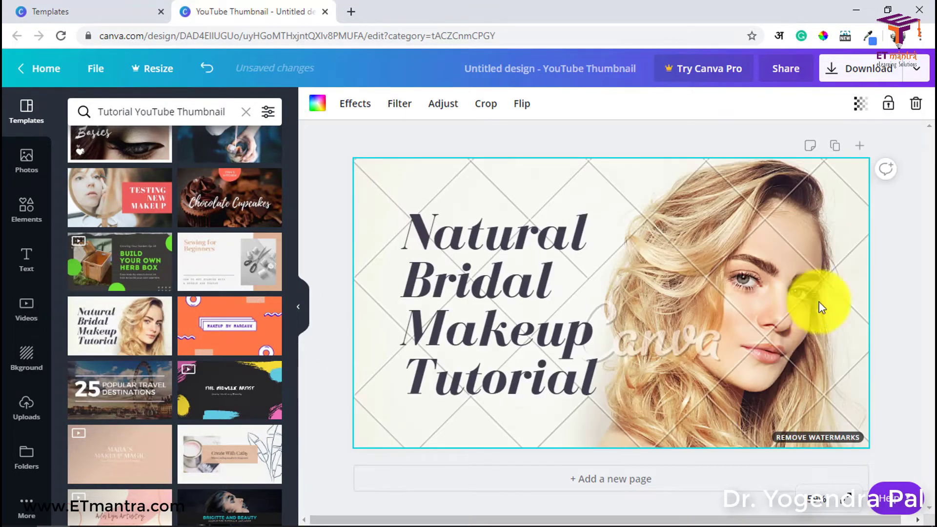
{"action": "left_click", "coordinate": [906, 314]}
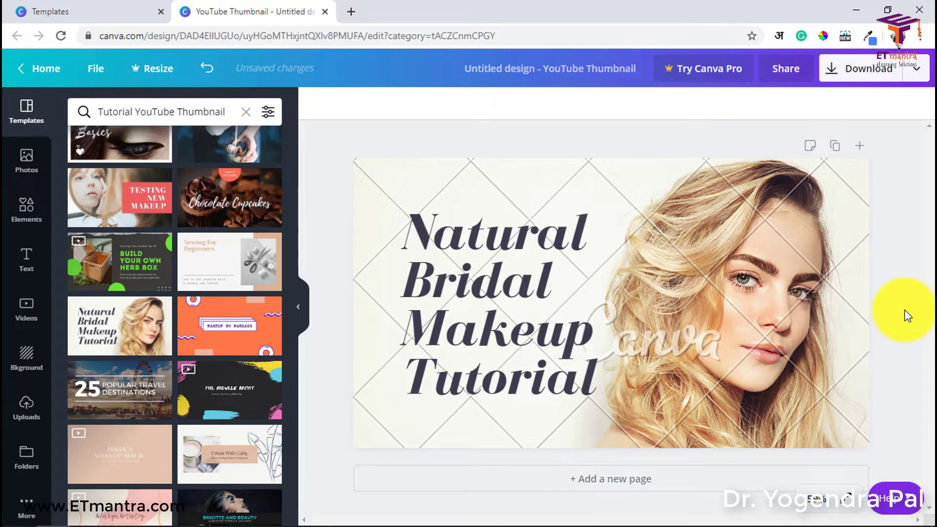
{"action": "left_click", "coordinate": [716, 262]}
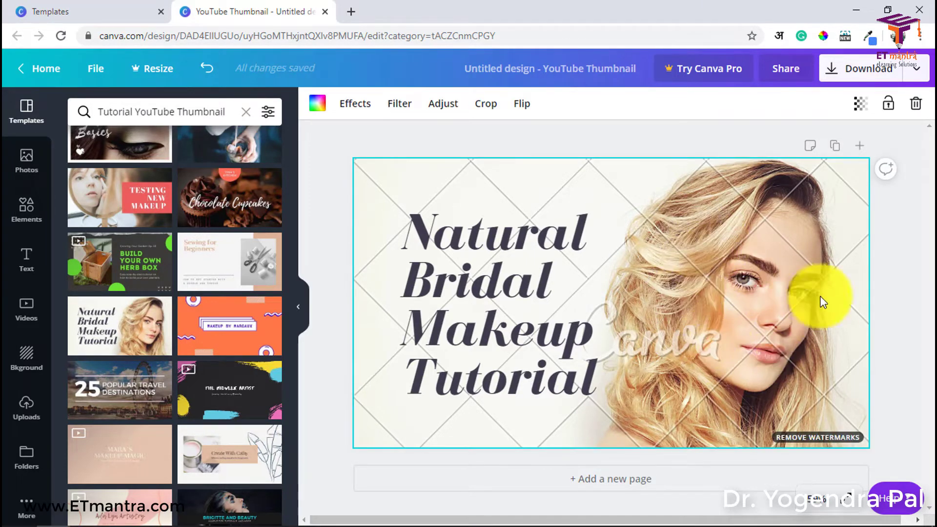
{"action": "left_click", "coordinate": [469, 250]}
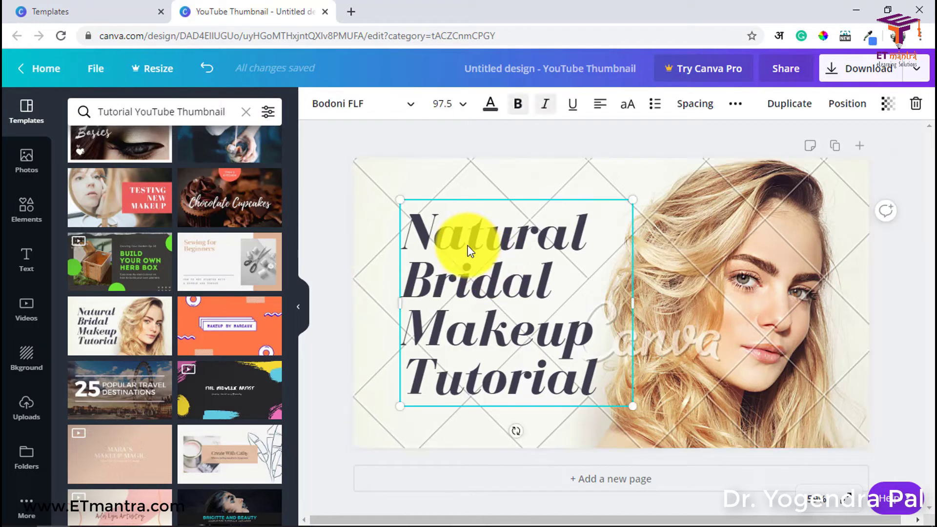
{"action": "left_click", "coordinate": [893, 297]}
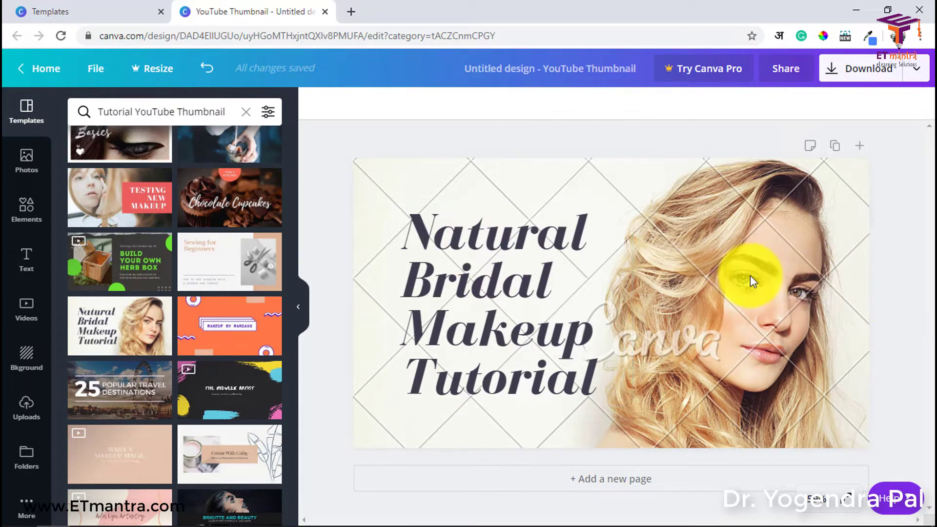
{"action": "left_click", "coordinate": [691, 257]}
{"action": "left_click", "coordinate": [445, 240]}
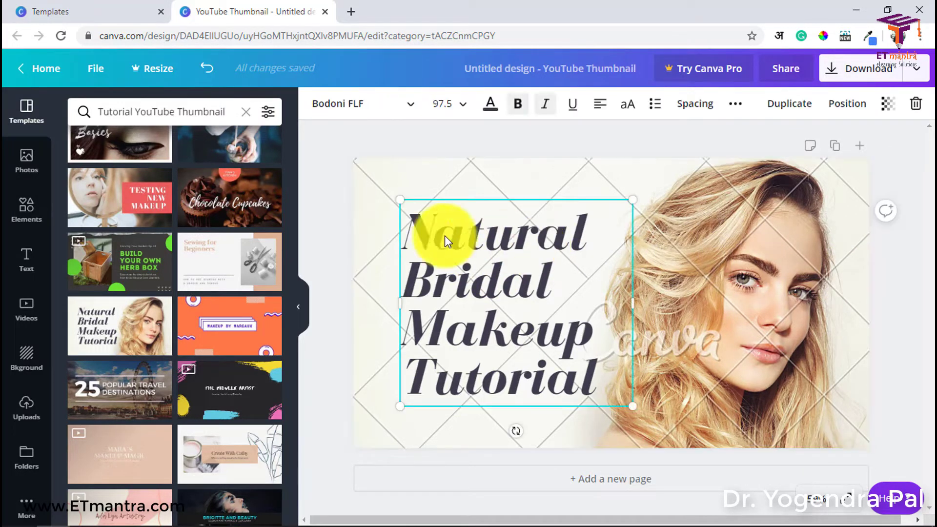
{"action": "left_click", "coordinate": [348, 228]}
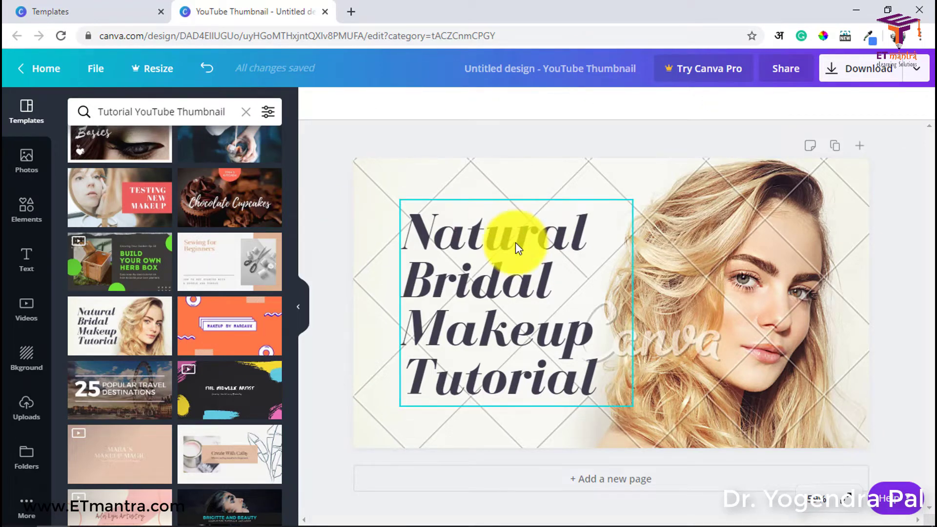
{"action": "left_click", "coordinate": [448, 194]}
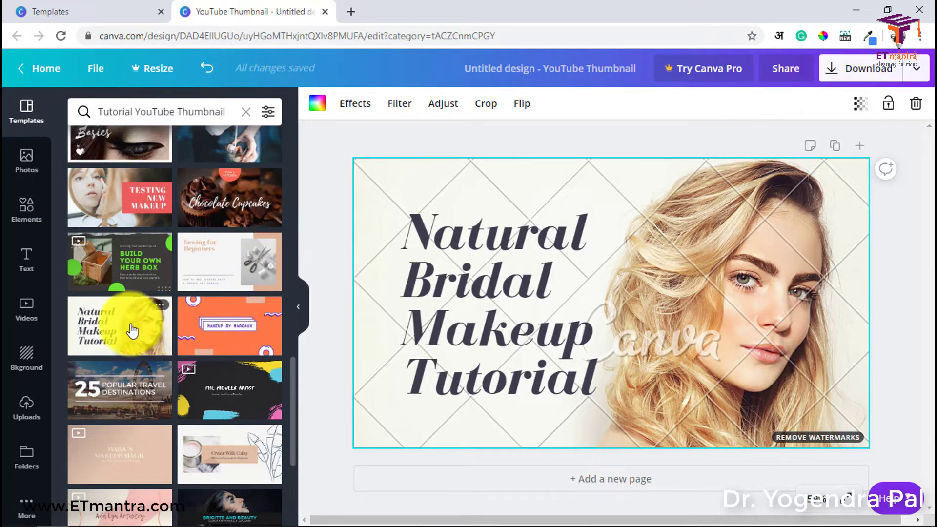
Step: Apply the "Build Your Own Herb Box" template to the page and try moving its torn-paper strip
{"action": "left_click", "coordinate": [145, 264]}
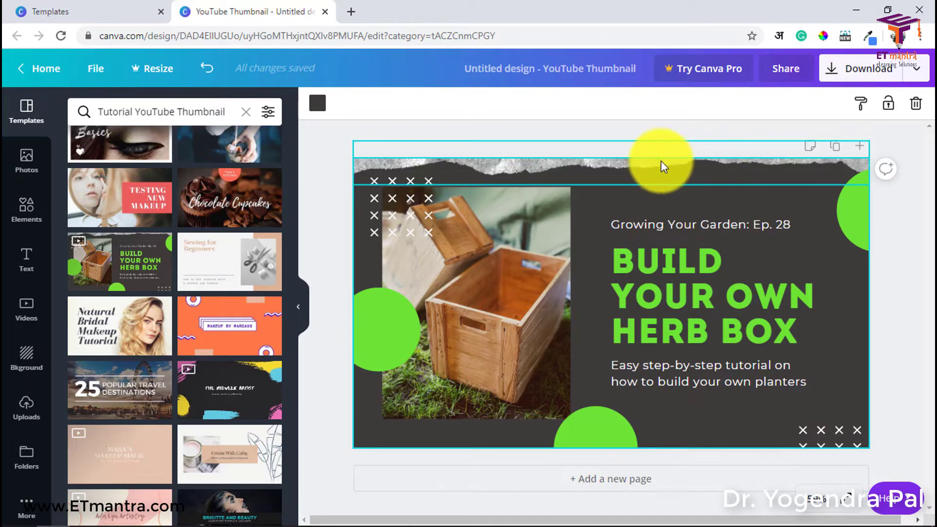
{"action": "mouse_move", "coordinate": [660, 160]}
{"action": "left_mouse_down"}
{"action": "mouse_move", "coordinate": [661, 190]}
{"action": "mouse_move", "coordinate": [659, 168]}
{"action": "left_mouse_up"}
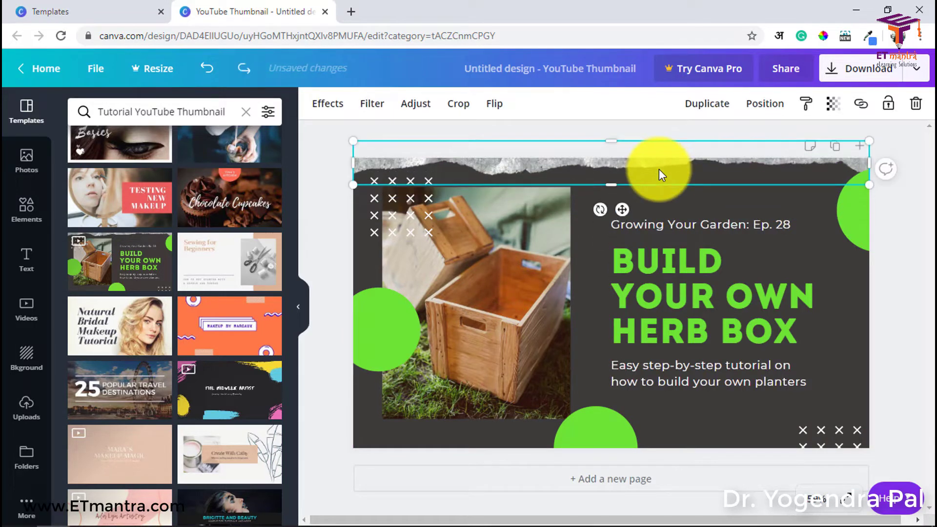
{"action": "left_click", "coordinate": [906, 355]}
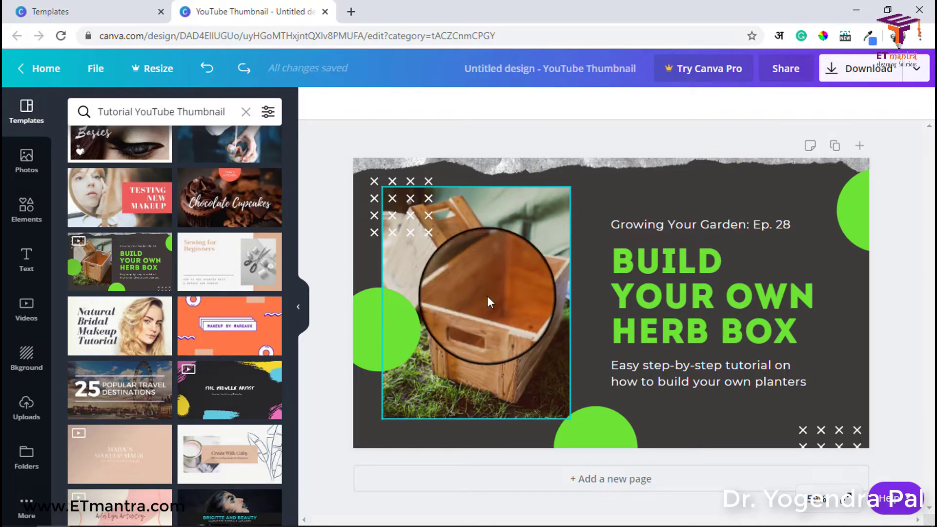
Step: Search the photo library for "seo"
{"action": "left_click", "coordinate": [25, 161]}
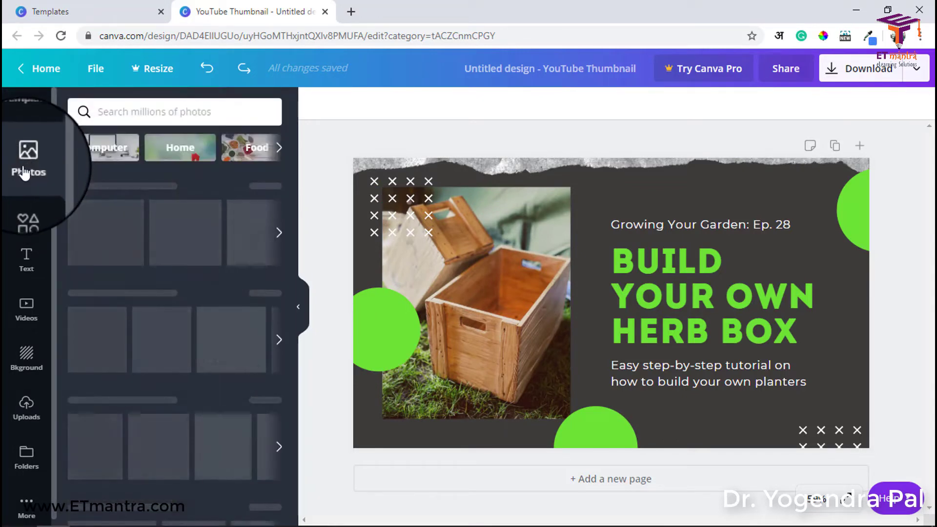
{"action": "left_click", "coordinate": [156, 122]}
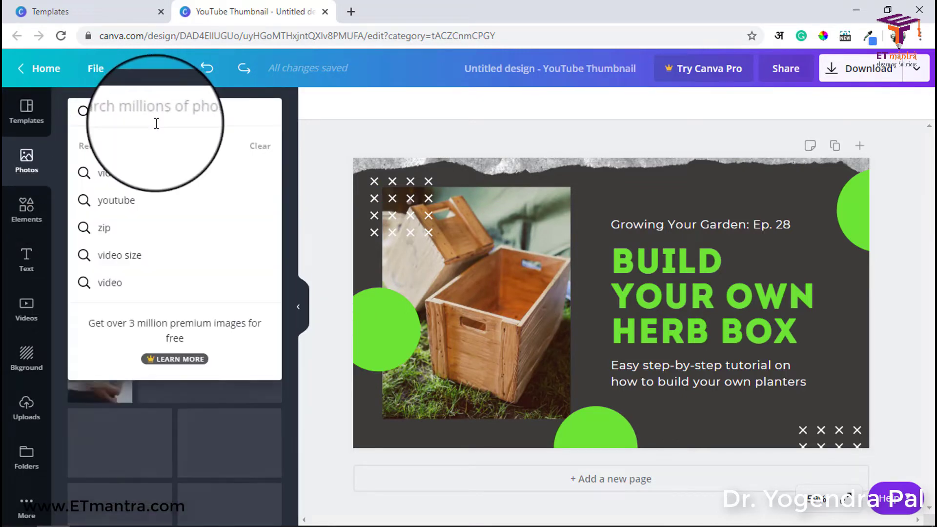
{"action": "left_click", "coordinate": [291, 106]}
{"action": "left_click", "coordinate": [218, 112]}
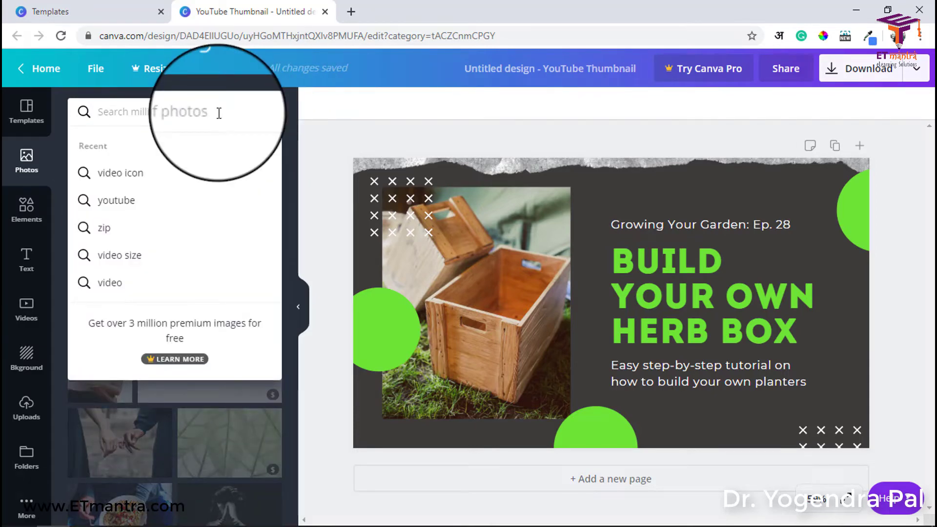
{"action": "type", "text": "seo"}
{"action": "key", "text": "Return"}
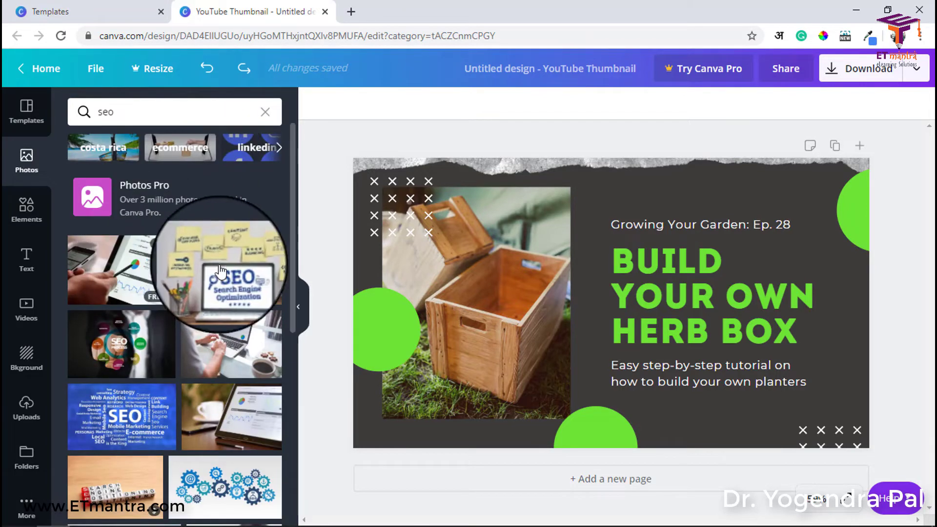
Step: Add the photo of hands typing on a laptop from the search results to the design and delete it
{"action": "scroll", "coordinate": [219, 335], "scroll_direction": "down", "scroll_amount": 2}
{"action": "scroll", "coordinate": [215, 303], "scroll_direction": "up", "scroll_amount": 2}
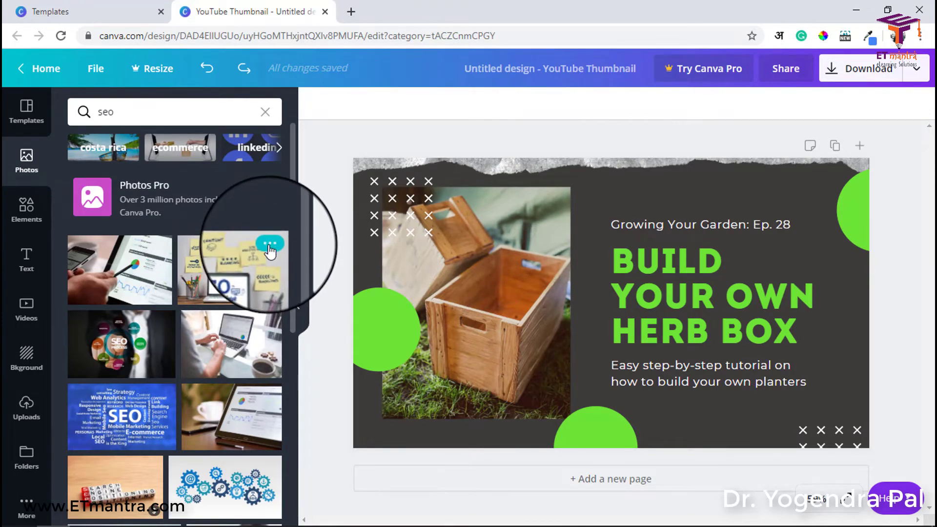
{"action": "left_click", "coordinate": [270, 243]}
{"action": "scroll", "coordinate": [219, 341], "scroll_direction": "down", "scroll_amount": 3}
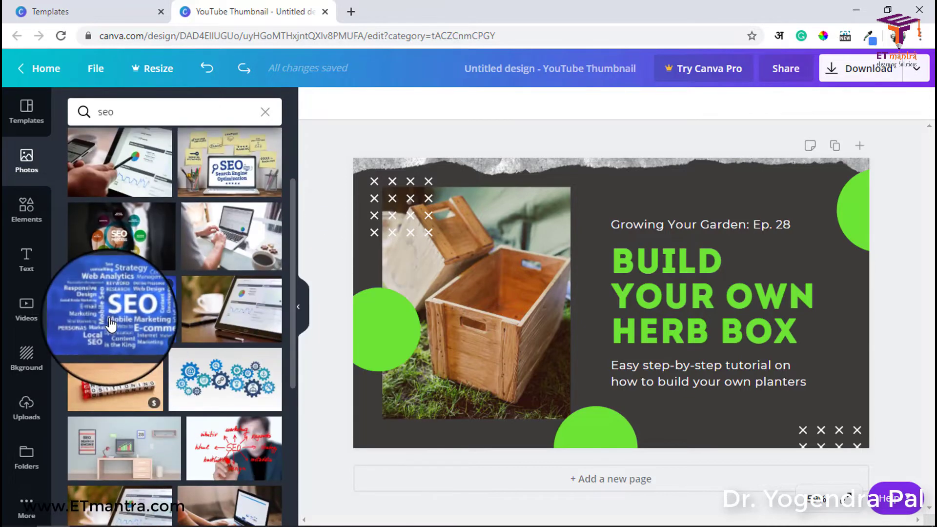
{"action": "scroll", "coordinate": [238, 393], "scroll_direction": "down", "scroll_amount": 2}
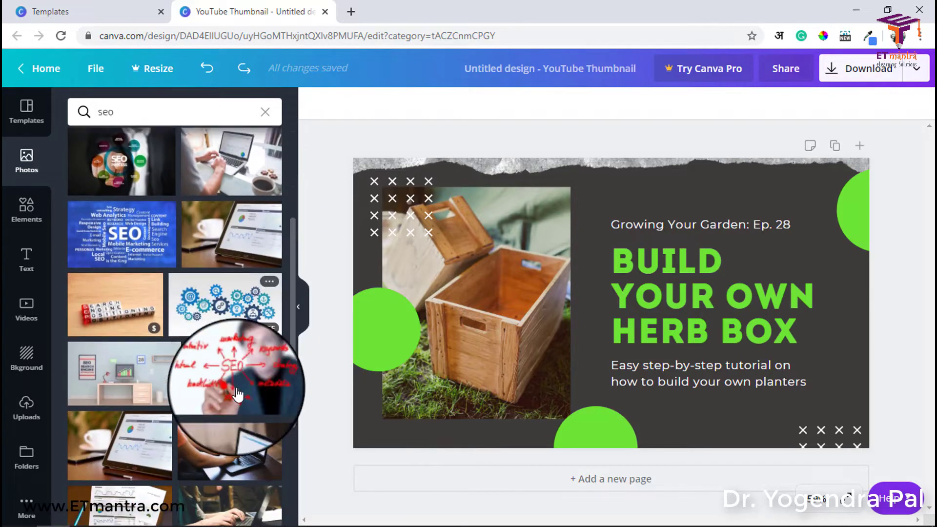
{"action": "scroll", "coordinate": [238, 393], "scroll_direction": "down", "scroll_amount": 1}
{"action": "left_click", "coordinate": [237, 393]}
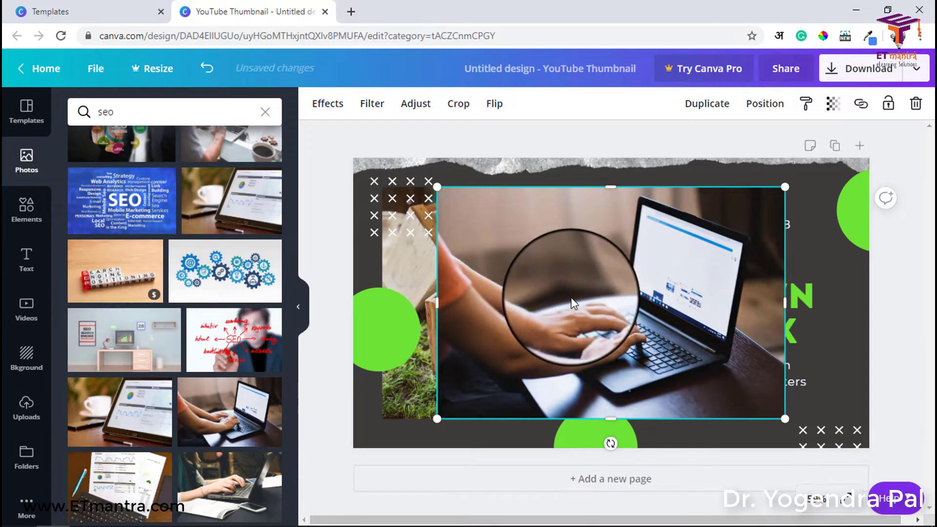
{"action": "key", "text": "Delete"}
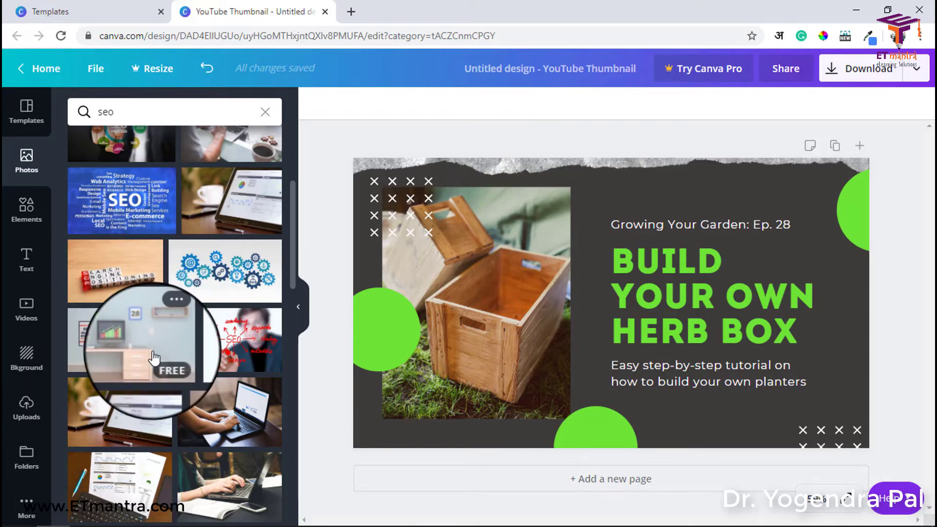
Step: Browse the "seo" photo results and check which images are free, paid or Pro
{"action": "scroll", "coordinate": [268, 340], "scroll_direction": "down", "scroll_amount": 2}
{"action": "scroll", "coordinate": [235, 351], "scroll_direction": "down", "scroll_amount": 3}
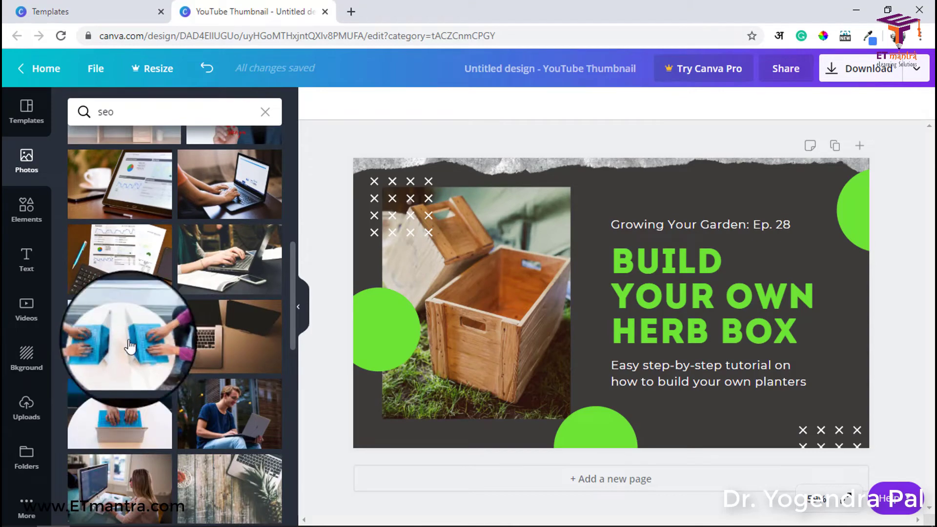
{"action": "scroll", "coordinate": [129, 336], "scroll_direction": "down", "scroll_amount": 4}
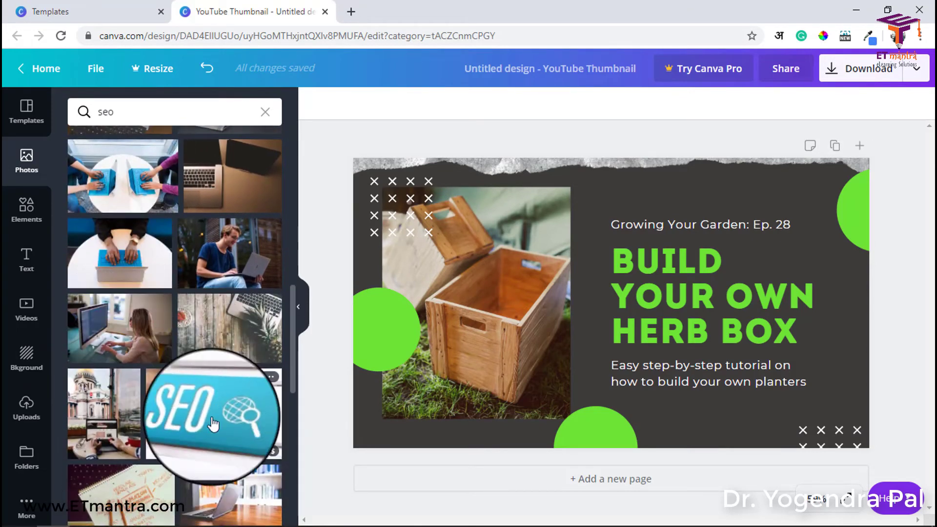
{"action": "scroll", "coordinate": [210, 419], "scroll_direction": "down", "scroll_amount": 4}
{"action": "scroll", "coordinate": [213, 424], "scroll_direction": "down", "scroll_amount": 1}
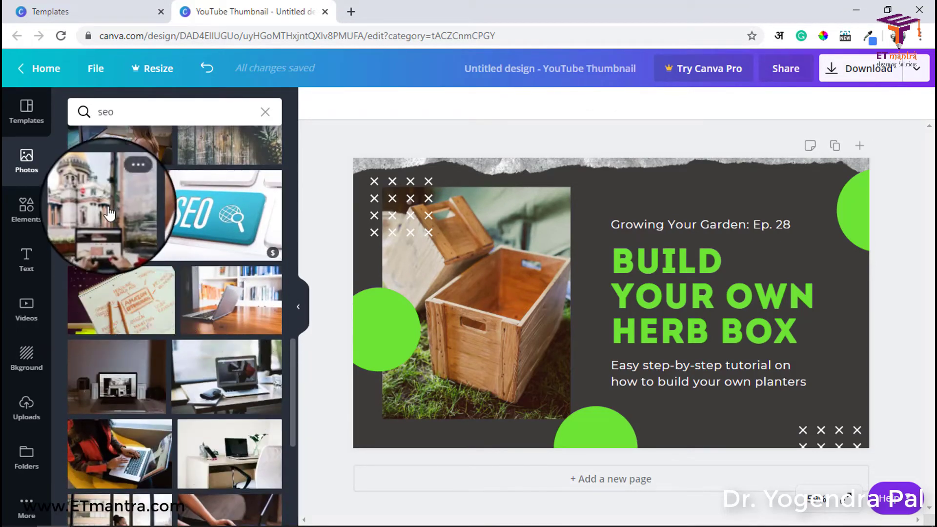
{"action": "scroll", "coordinate": [213, 421], "scroll_direction": "down", "scroll_amount": 5}
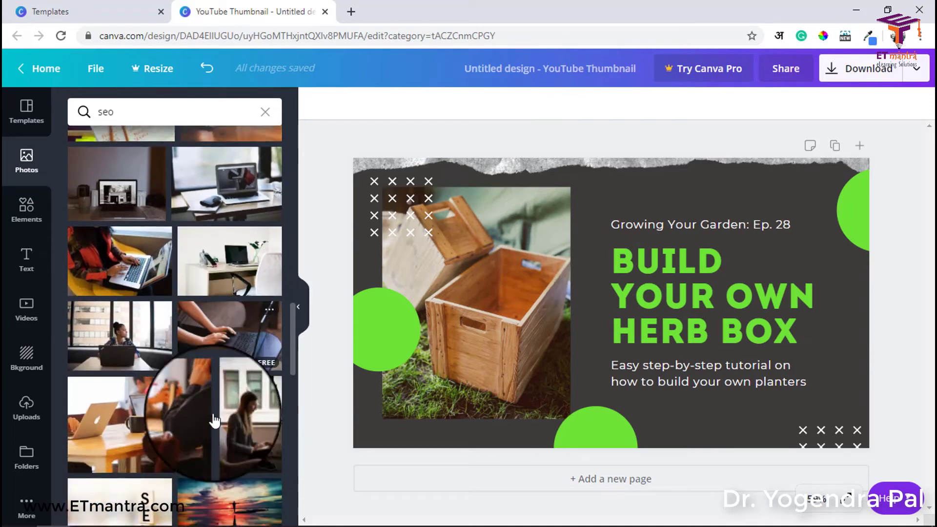
{"action": "scroll", "coordinate": [228, 407], "scroll_direction": "down", "scroll_amount": 3}
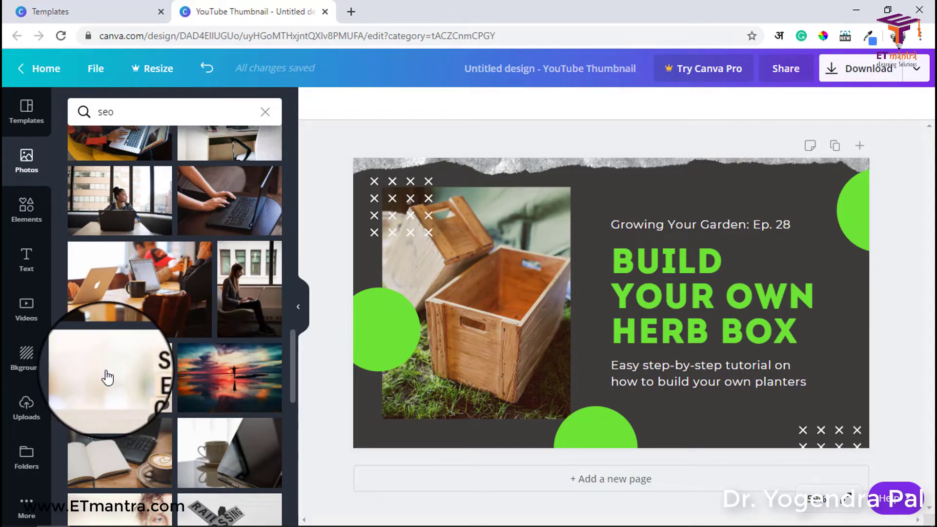
{"action": "mouse_move", "coordinate": [145, 406]}
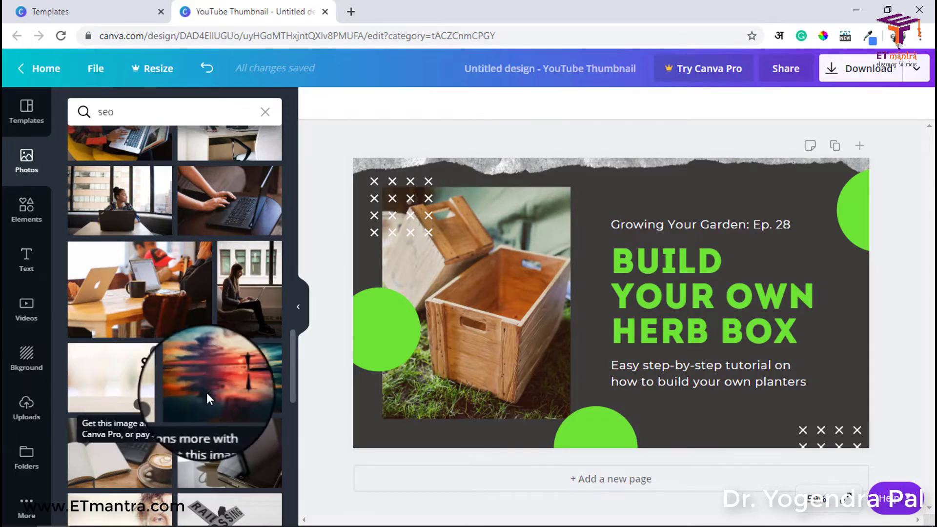
{"action": "scroll", "coordinate": [222, 397], "scroll_direction": "down", "scroll_amount": 2}
{"action": "scroll", "coordinate": [223, 397], "scroll_direction": "down", "scroll_amount": 2}
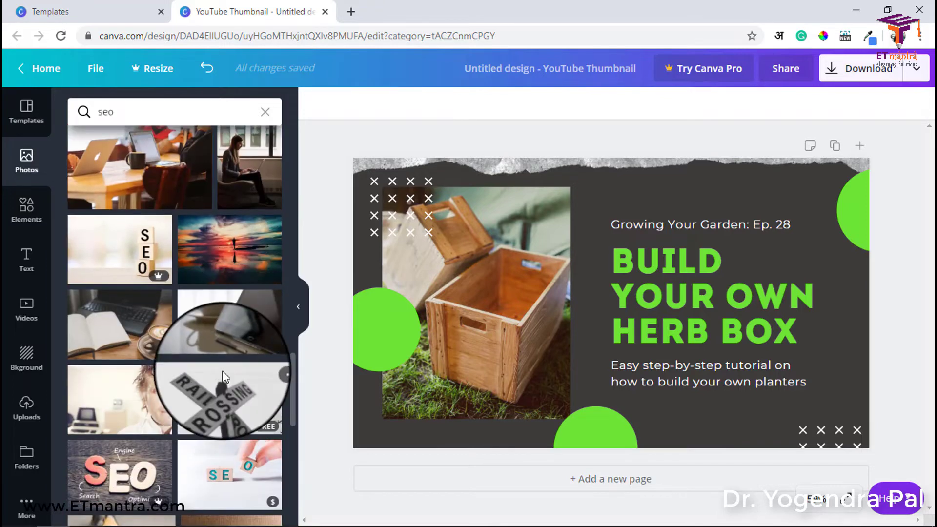
{"action": "scroll", "coordinate": [225, 366], "scroll_direction": "down", "scroll_amount": 2}
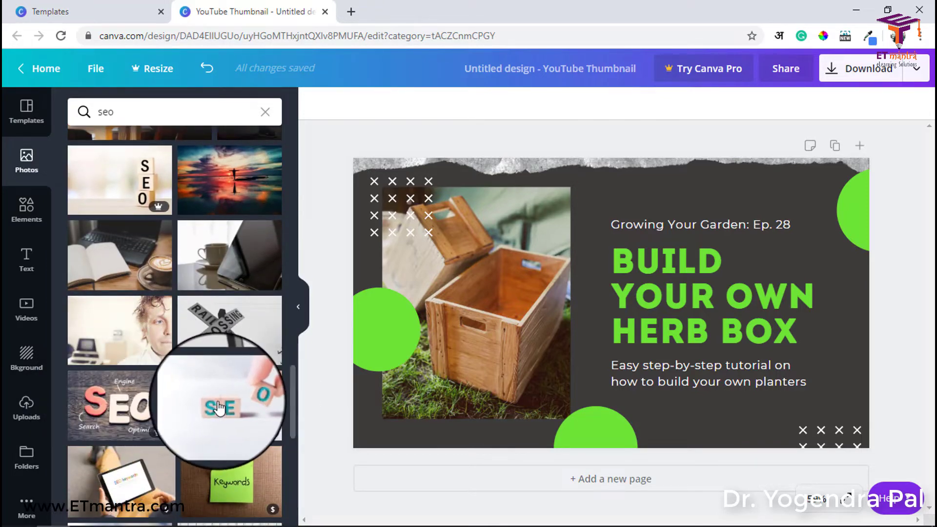
{"action": "scroll", "coordinate": [250, 400], "scroll_direction": "down", "scroll_amount": 2}
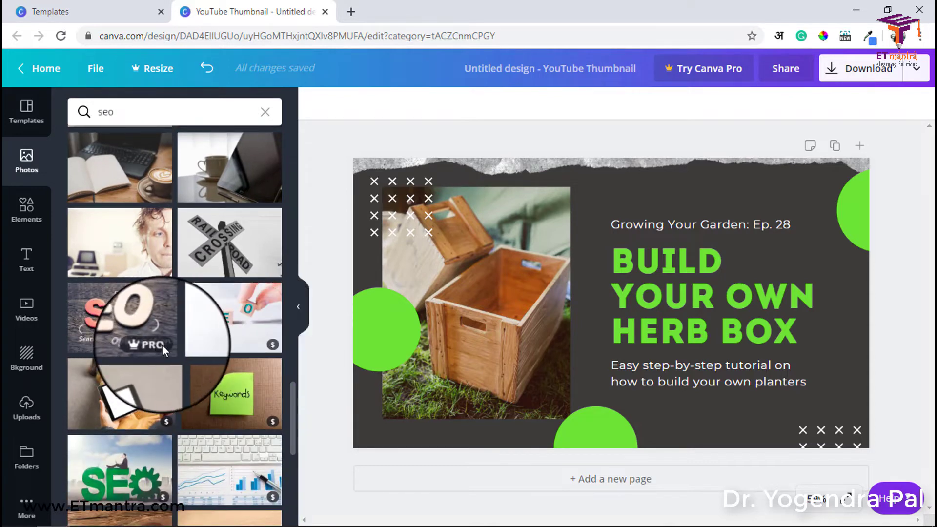
{"action": "scroll", "coordinate": [229, 439], "scroll_direction": "down", "scroll_amount": 5}
Step: Replace the wooden box photo with the free laptop photo reading "SEO Search Engine Optimization" beneath yellow sticky notes
{"action": "scroll", "coordinate": [278, 234], "scroll_direction": "up", "scroll_amount": 8}
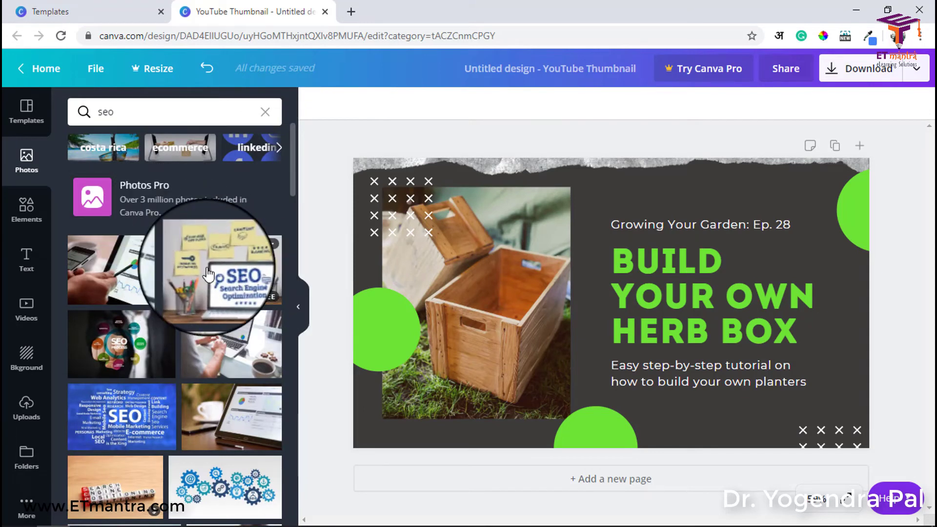
{"action": "left_click_drag", "start_coordinate": [209, 274], "coordinate": [416, 253]}
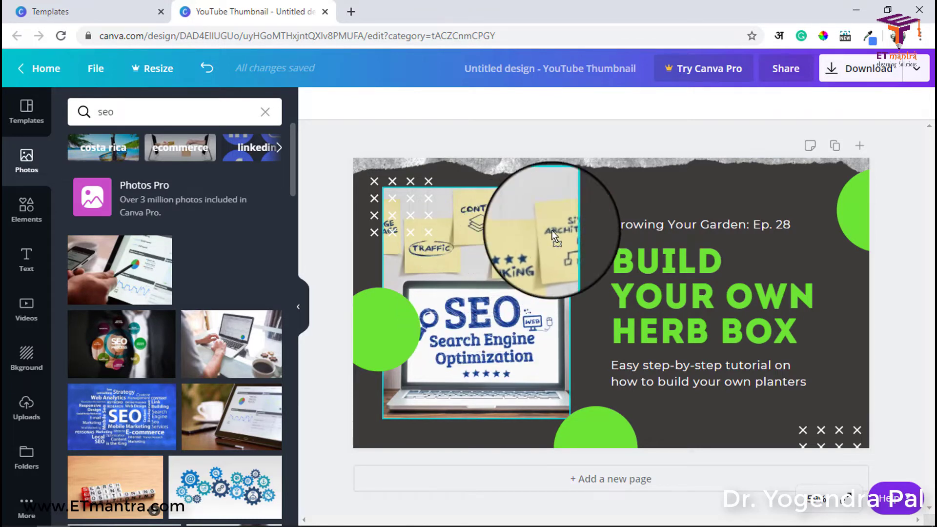
{"action": "left_click_drag", "start_coordinate": [577, 225], "coordinate": [471, 279]}
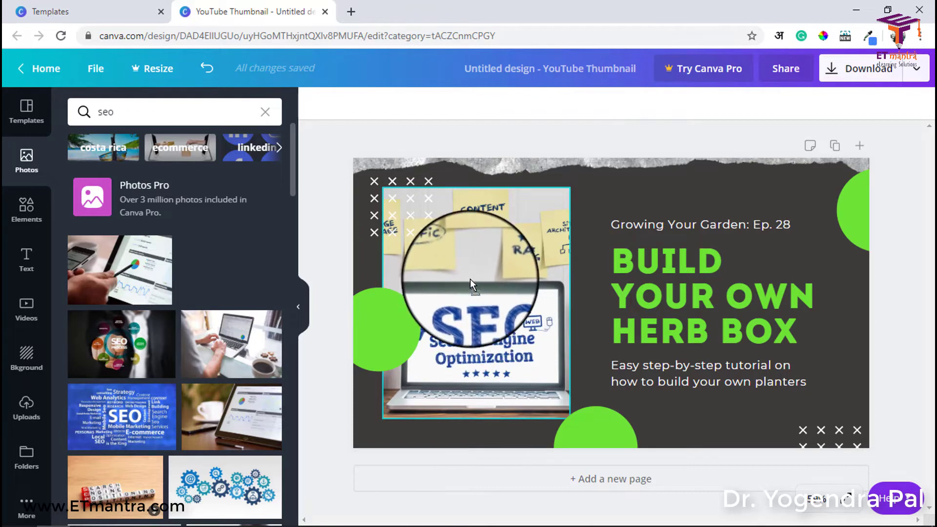
{"action": "left_click_drag", "start_coordinate": [470, 279], "coordinate": [470, 280]}
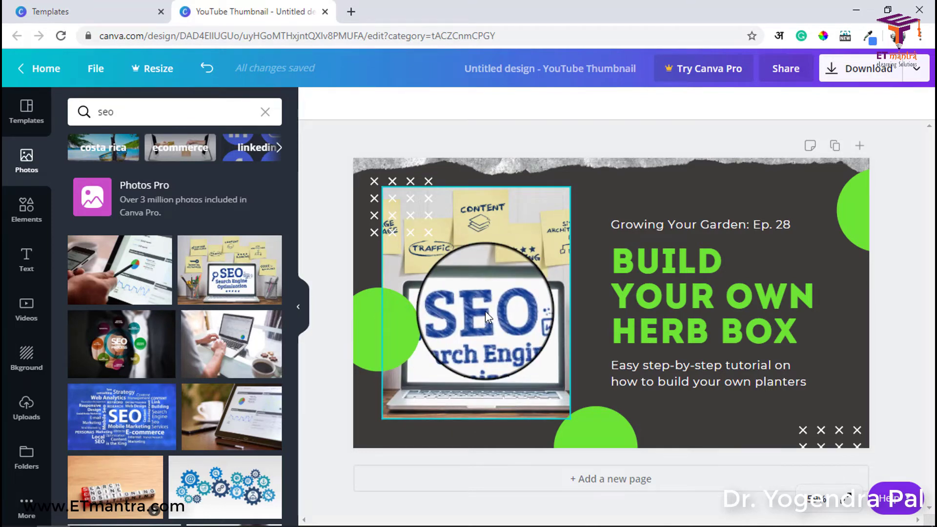
Step: Enlarge and reposition the SEO photo inside its frame so the laptop screen's text fills the frame's width, and apply the crop
{"action": "double_click", "coordinate": [485, 312]}
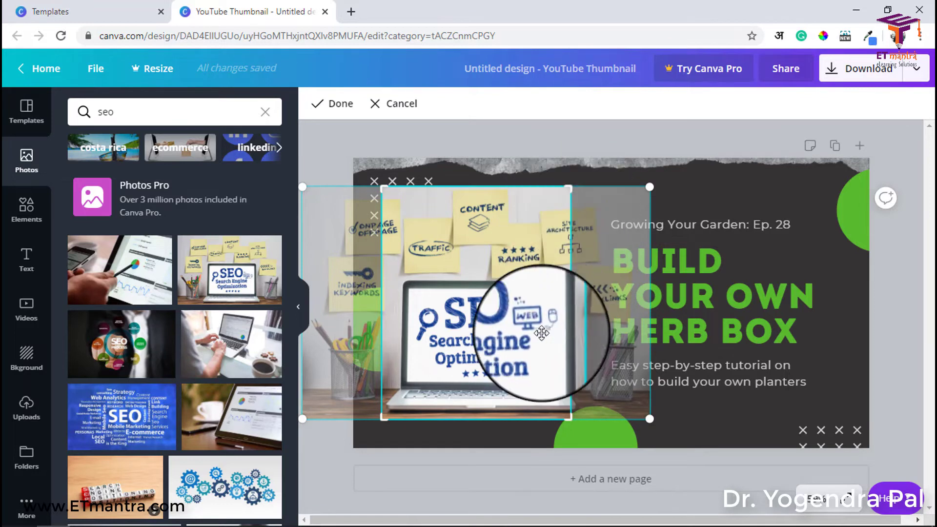
{"action": "left_click_drag", "start_coordinate": [483, 314], "coordinate": [480, 321]}
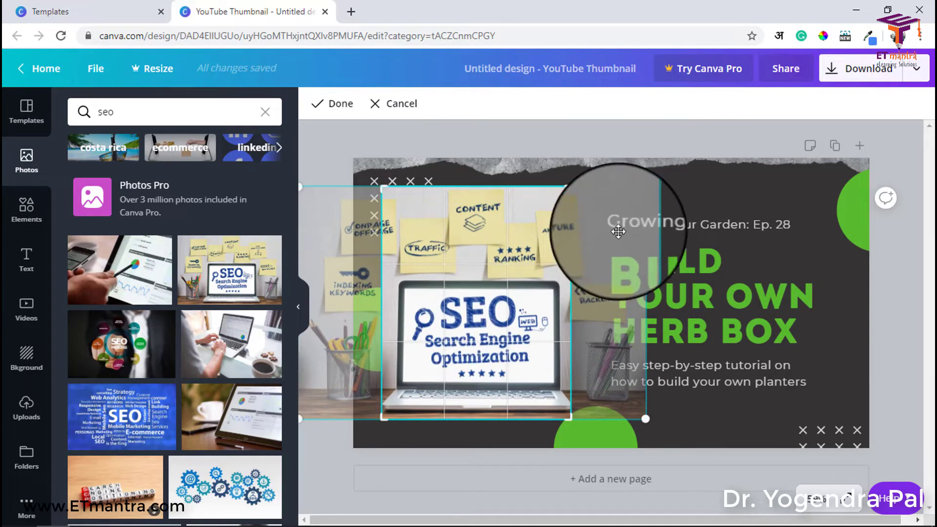
{"action": "left_click_drag", "start_coordinate": [646, 187], "coordinate": [682, 131]}
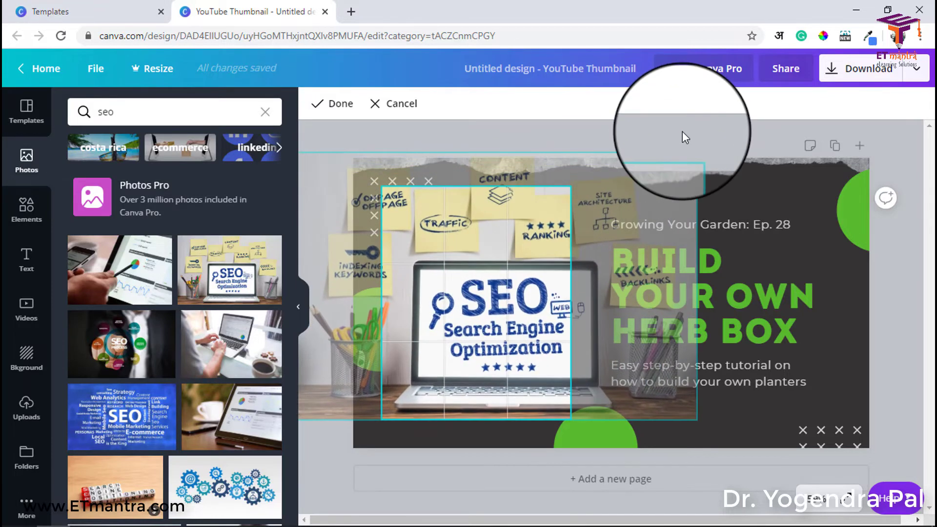
{"action": "left_click_drag", "start_coordinate": [509, 304], "coordinate": [470, 305]}
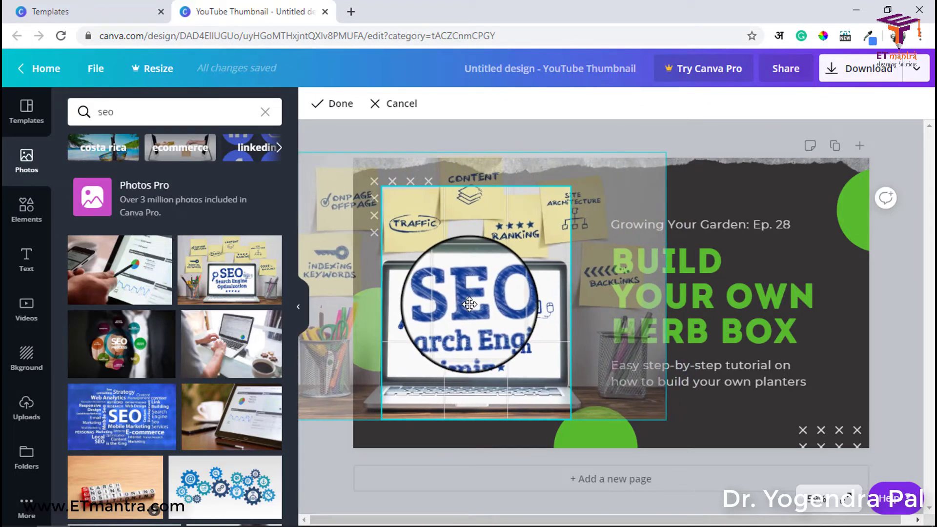
{"action": "left_click_drag", "start_coordinate": [666, 153], "coordinate": [697, 129]}
{"action": "left_click_drag", "start_coordinate": [490, 308], "coordinate": [473, 312]}
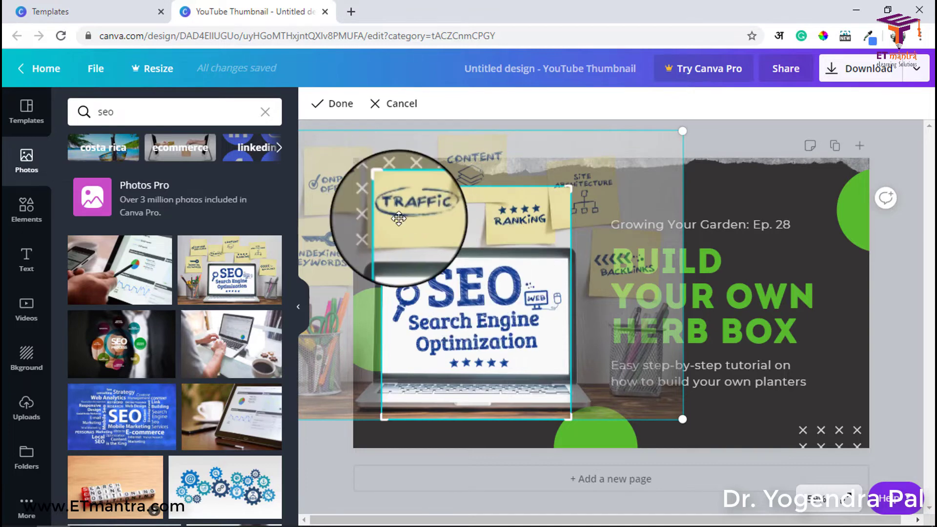
{"action": "left_click", "coordinate": [321, 114]}
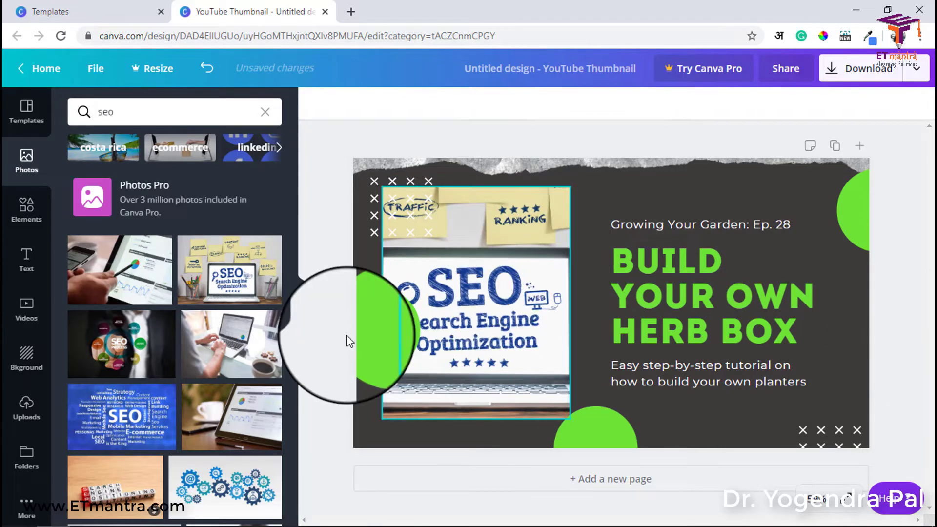
Step: Move the green circle at the page's left edge down, clear of the photo's SEO text
{"action": "left_click", "coordinate": [378, 335]}
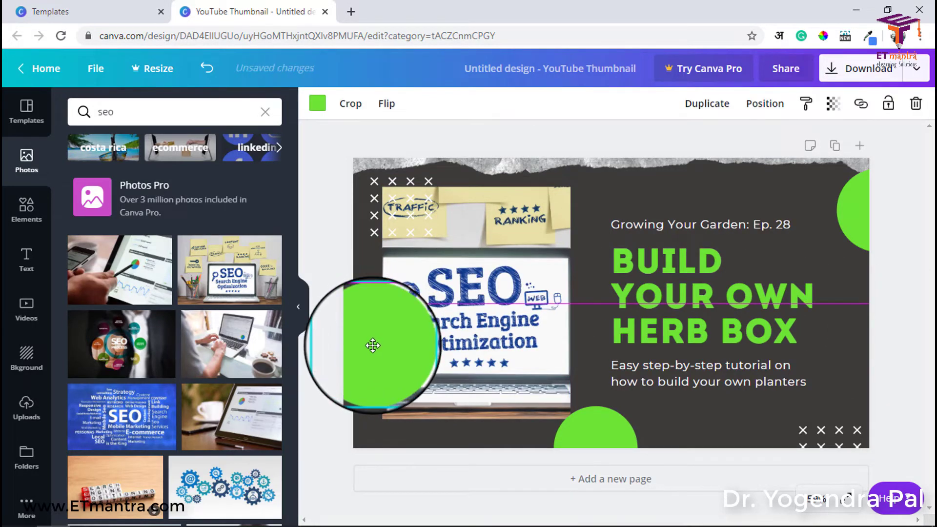
{"action": "left_click_drag", "start_coordinate": [374, 344], "coordinate": [377, 375]}
{"action": "left_click", "coordinate": [892, 318]}
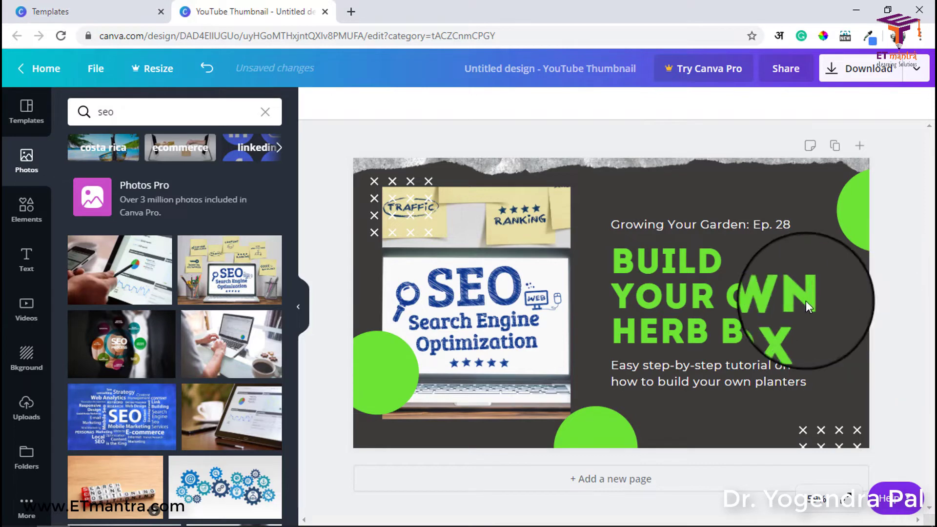
Step: Replace the title with "THUMBNAILS FOR SEO" and widen its text box so "THUMBNAILS" fits on one line
{"action": "left_click", "coordinate": [706, 282]}
{"action": "left_click_drag", "start_coordinate": [705, 284], "coordinate": [615, 260]}
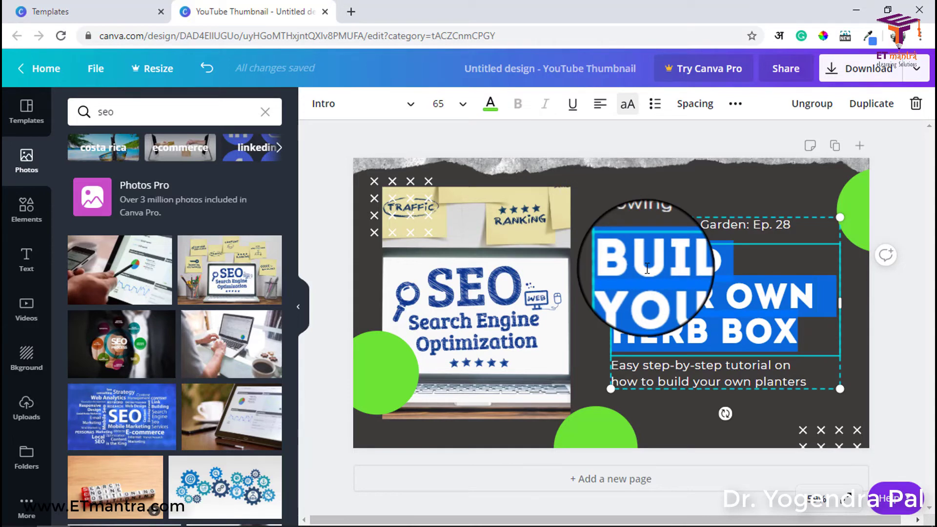
{"action": "type", "text": "THUMBNAILS FOR SEO"}
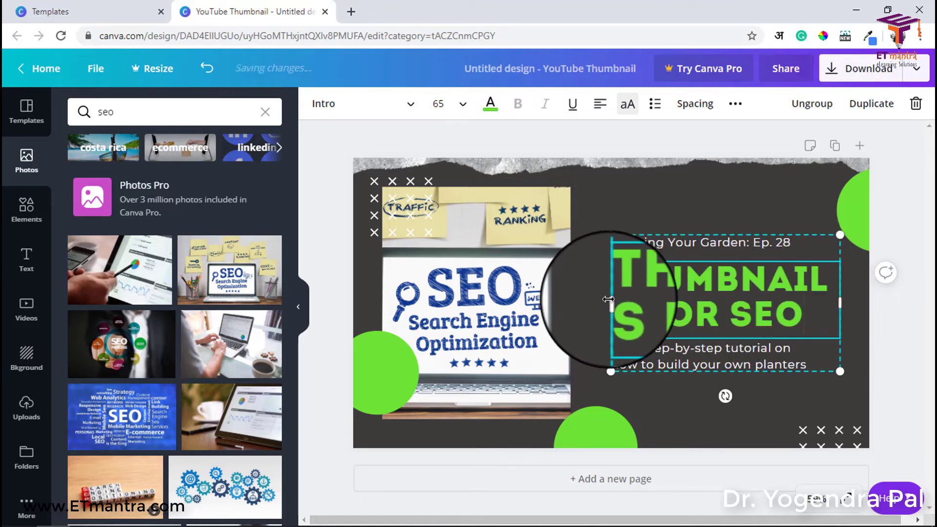
{"action": "left_click_drag", "start_coordinate": [608, 299], "coordinate": [594, 300]}
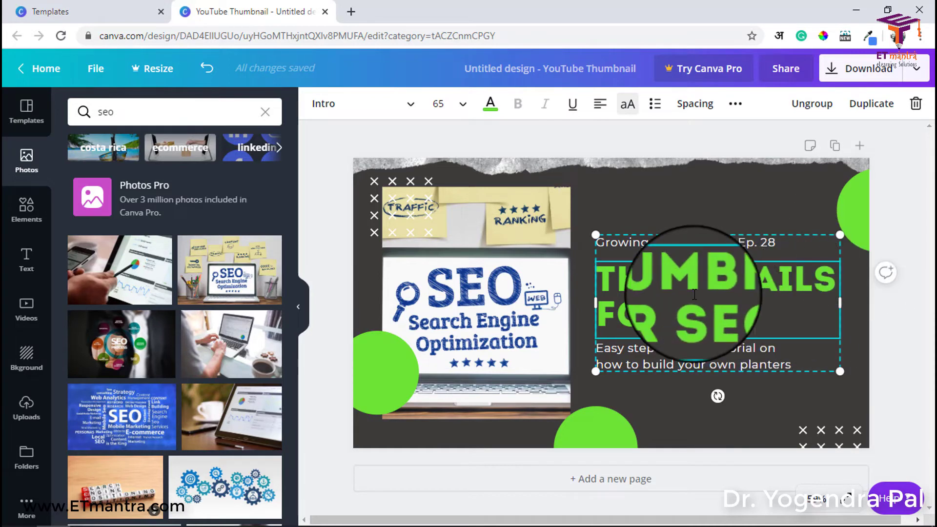
Step: Ungroup the text block and delete the "Growing Your Garden: Ep. 28" line
{"action": "left_click", "coordinate": [818, 112]}
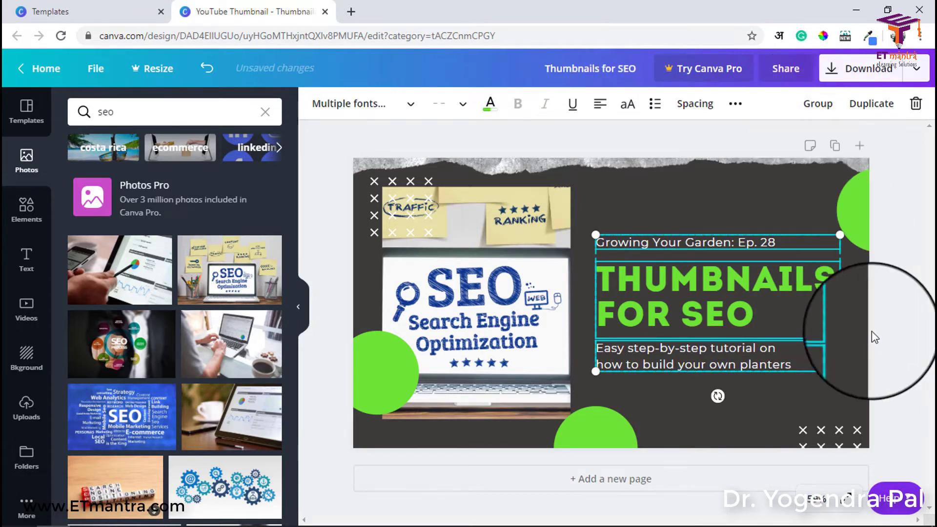
{"action": "left_click", "coordinate": [892, 338]}
{"action": "left_click", "coordinate": [746, 368]}
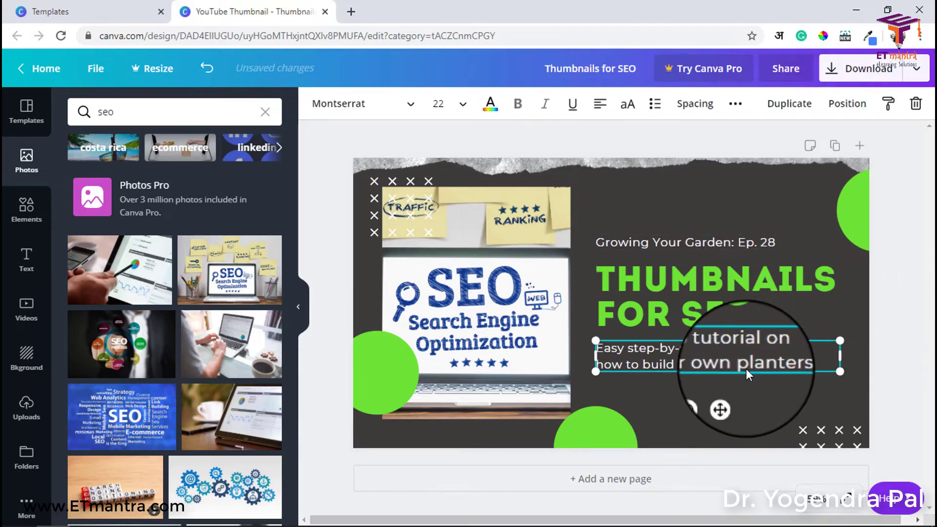
{"action": "left_click", "coordinate": [699, 247]}
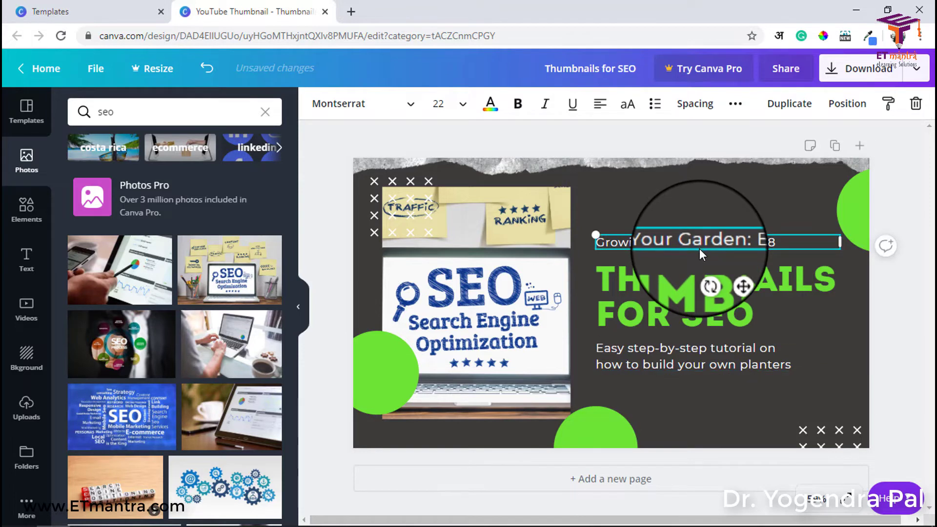
{"action": "left_click", "coordinate": [679, 247]}
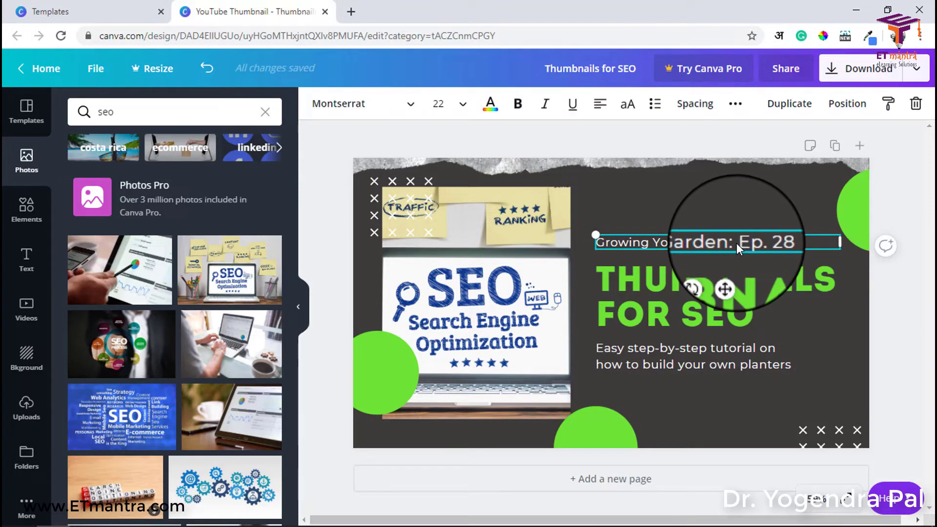
{"action": "key", "text": "Delete"}
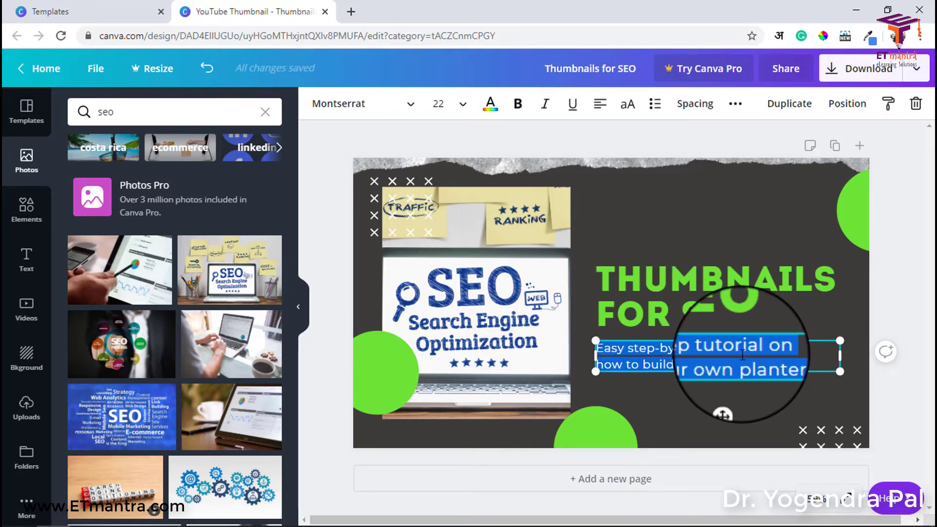
Step: Replace the subtitle beneath the title with "Thumbnails are very good for SEO of your educaional videos on youtube."
{"action": "type", "text": "Thumbnails are very good for SEO of"}
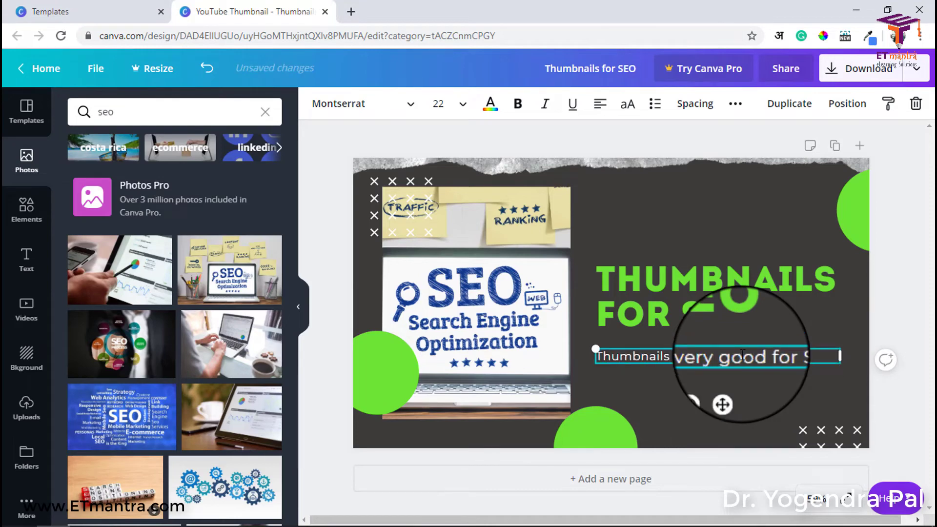
{"action": "left_click", "coordinate": [902, 278]}
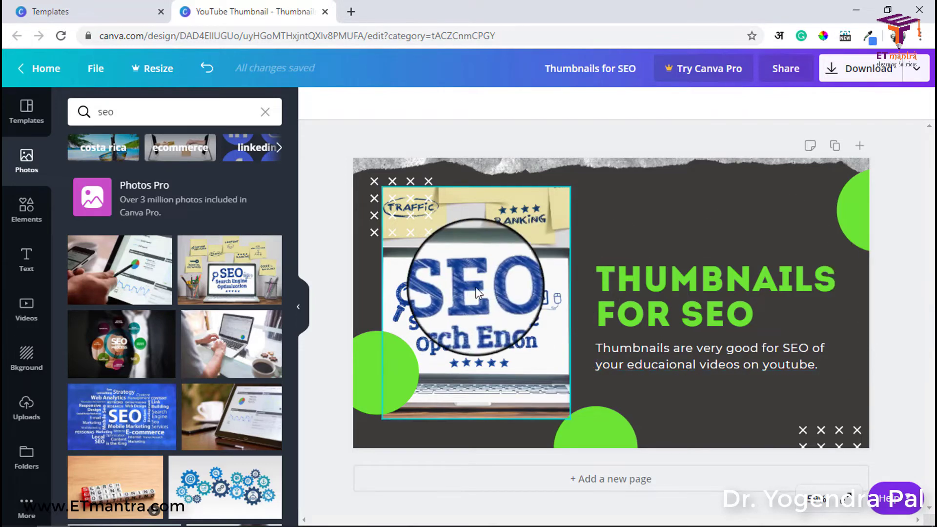
Step: Look through the uploaded images and videos available for use in the design
{"action": "scroll", "coordinate": [197, 350], "scroll_direction": "down", "scroll_amount": 6}
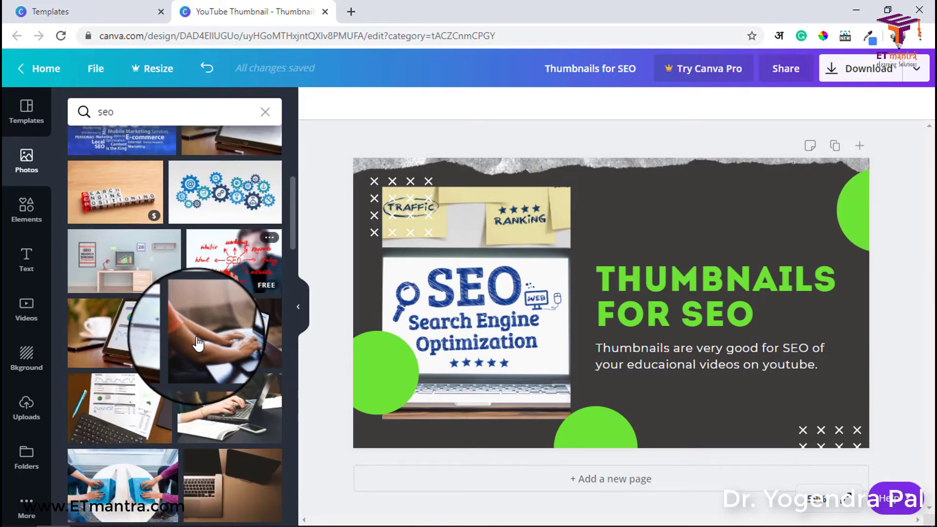
{"action": "left_click", "coordinate": [28, 418]}
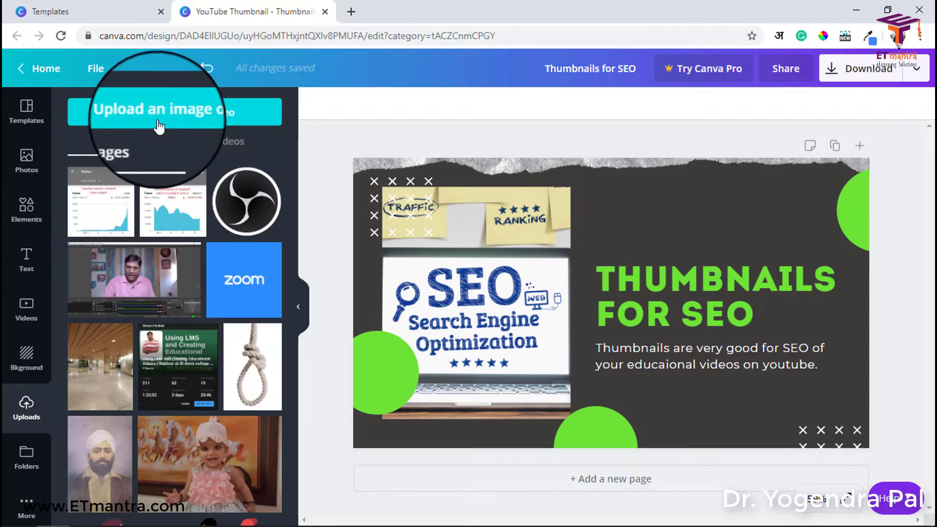
{"action": "left_click", "coordinate": [239, 153]}
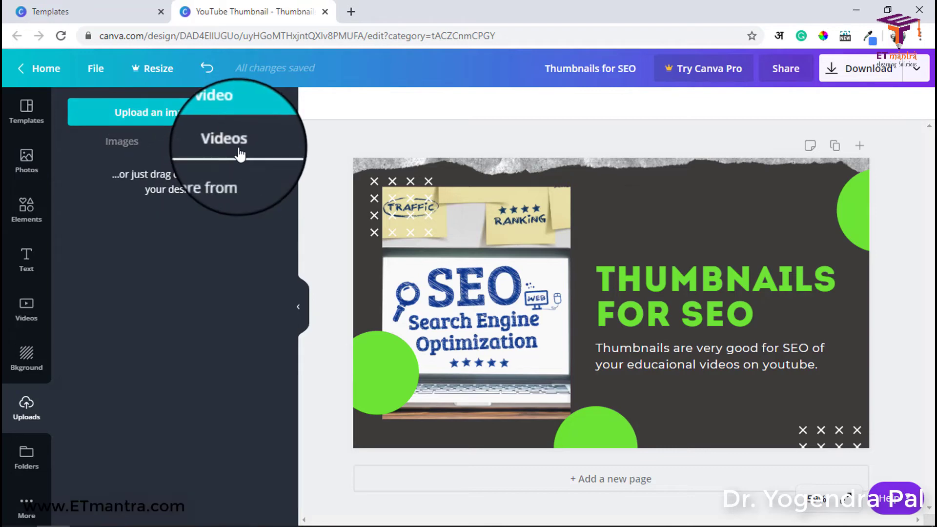
{"action": "left_click", "coordinate": [120, 146]}
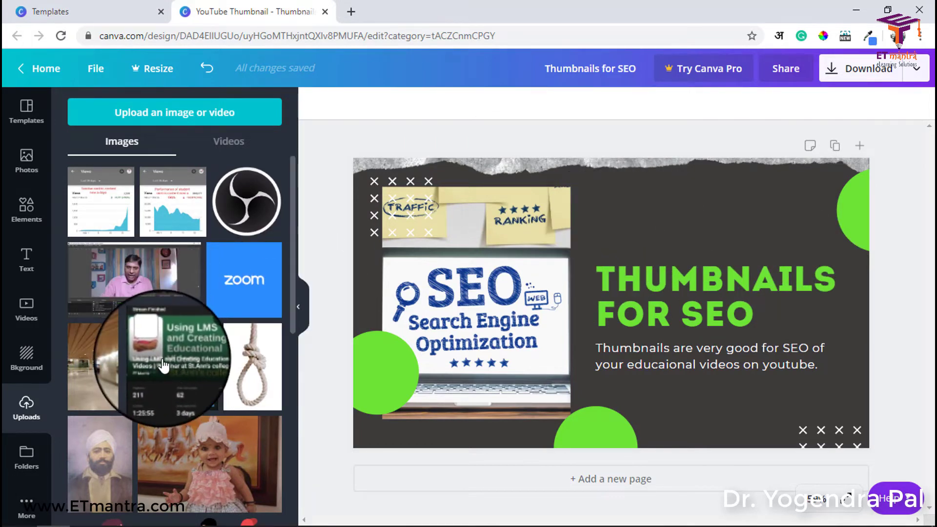
{"action": "left_click_drag", "start_coordinate": [164, 365], "coordinate": [446, 270]}
{"action": "left_click_drag", "start_coordinate": [446, 270], "coordinate": [159, 365]}
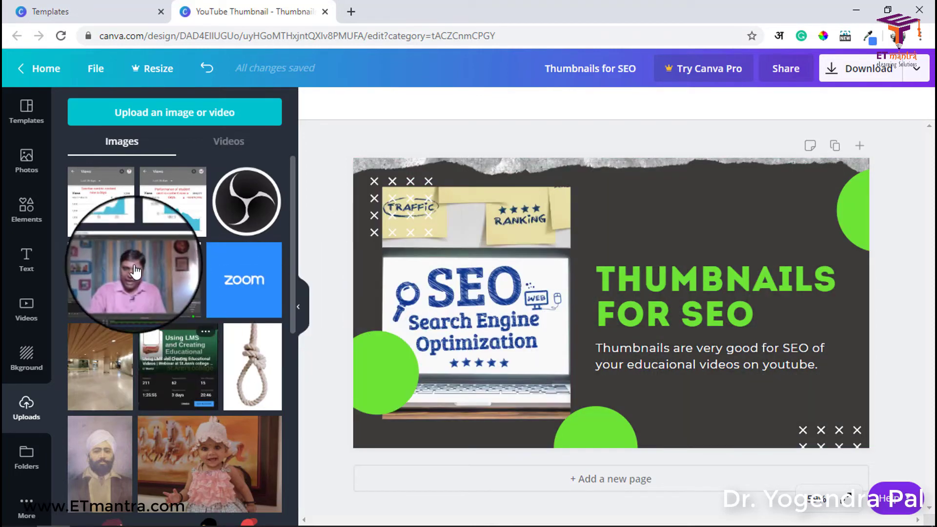
{"action": "mouse_move", "coordinate": [242, 263]}
{"action": "left_mouse_down"}
{"action": "mouse_move", "coordinate": [366, 210]}
{"action": "mouse_move", "coordinate": [608, 191]}
{"action": "mouse_move", "coordinate": [643, 210]}
{"action": "mouse_move", "coordinate": [154, 179]}
{"action": "mouse_move", "coordinate": [201, 256]}
{"action": "mouse_move", "coordinate": [229, 273]}
{"action": "left_mouse_up"}
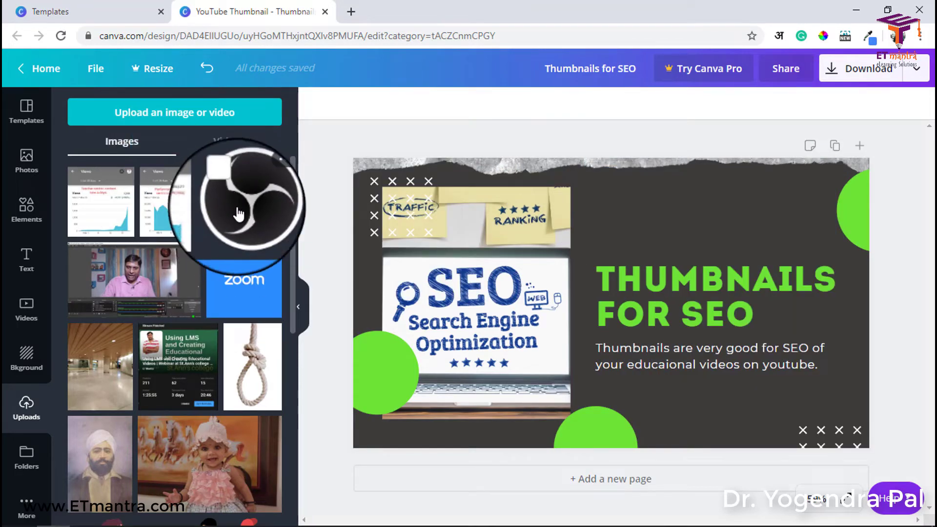
Step: Place the round black-and-white logo from the uploaded images above the title
{"action": "left_click_drag", "start_coordinate": [238, 214], "coordinate": [631, 194]}
{"action": "left_click_drag", "start_coordinate": [780, 387], "coordinate": [722, 221]}
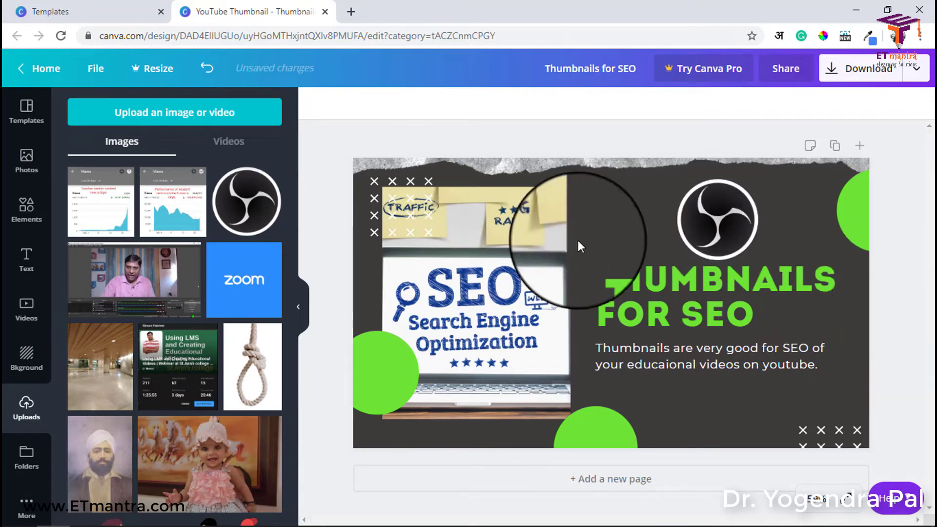
{"action": "scroll", "coordinate": [136, 360], "scroll_direction": "down", "scroll_amount": 2}
{"action": "scroll", "coordinate": [136, 359], "scroll_direction": "up", "scroll_amount": 2}
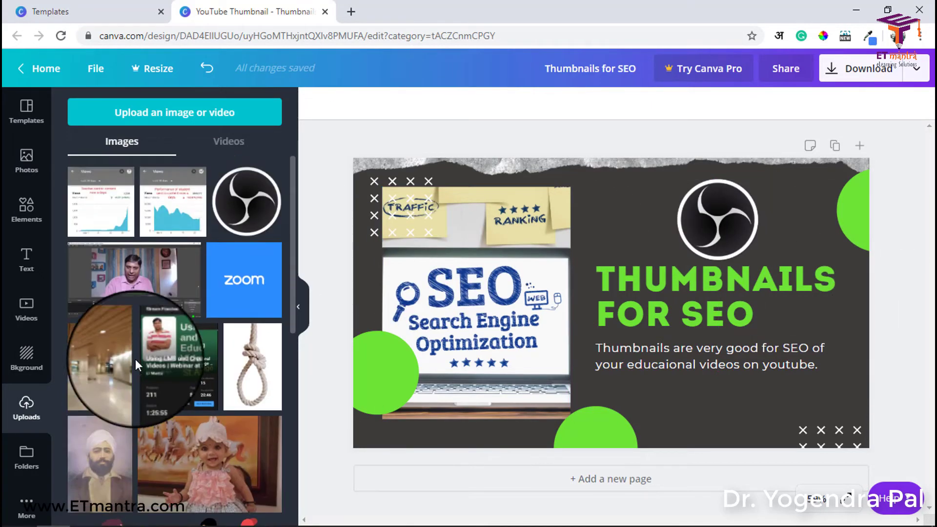
Step: Try the grey wooden plank image and the dark gradient as the thumbnail's background
{"action": "left_click", "coordinate": [28, 354]}
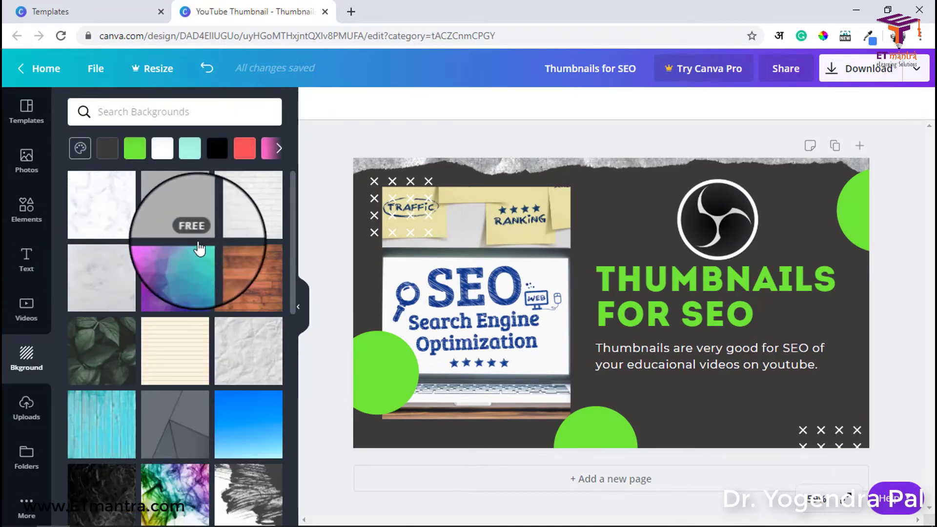
{"action": "scroll", "coordinate": [157, 450], "scroll_direction": "down", "scroll_amount": 3}
{"action": "scroll", "coordinate": [215, 236], "scroll_direction": "up", "scroll_amount": 3}
{"action": "scroll", "coordinate": [183, 326], "scroll_direction": "down", "scroll_amount": 3}
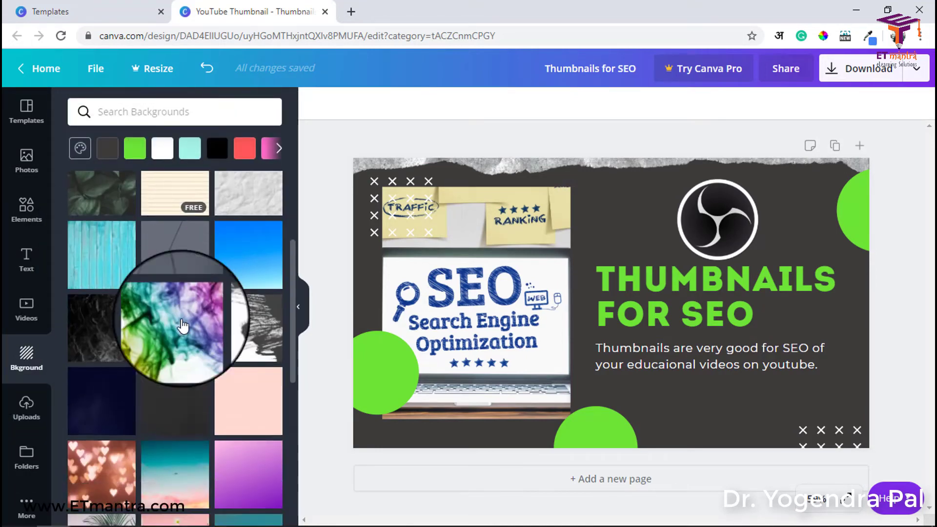
{"action": "scroll", "coordinate": [183, 326], "scroll_direction": "down", "scroll_amount": 5}
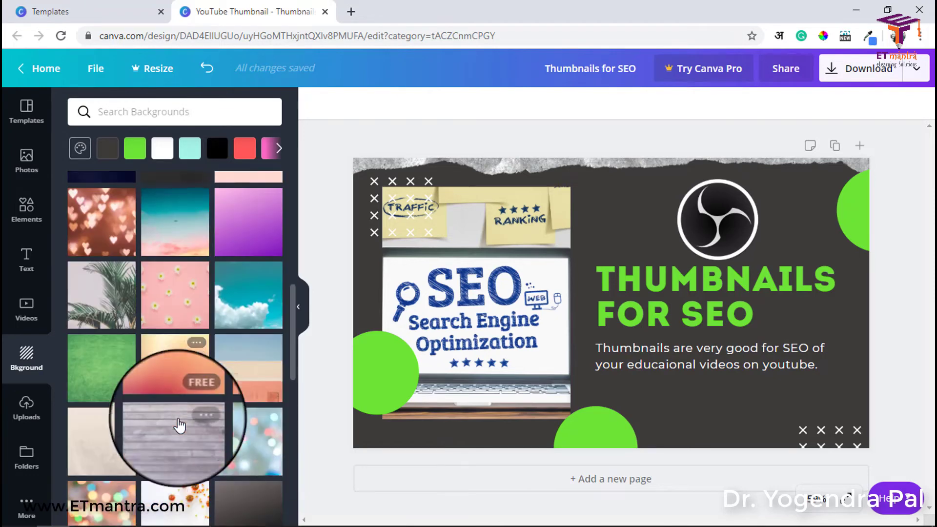
{"action": "scroll", "coordinate": [179, 426], "scroll_direction": "down", "scroll_amount": 4}
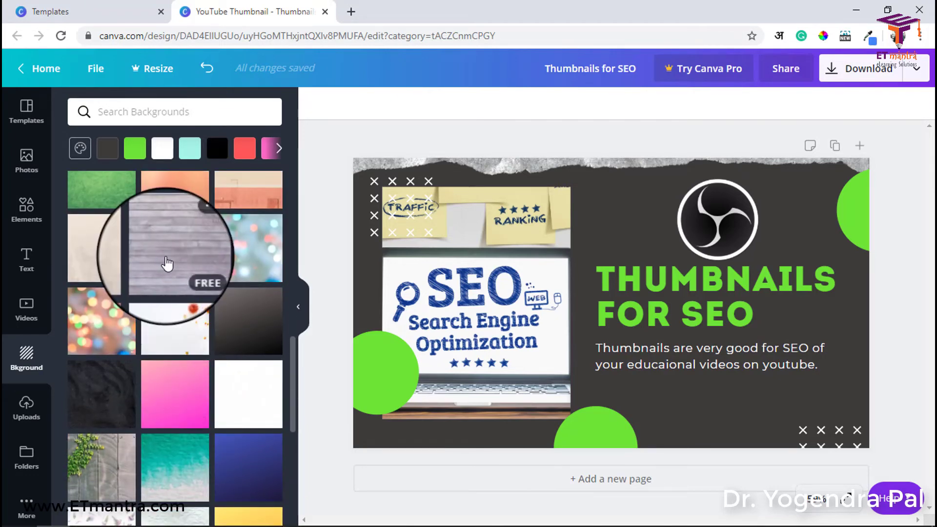
{"action": "left_click", "coordinate": [167, 263]}
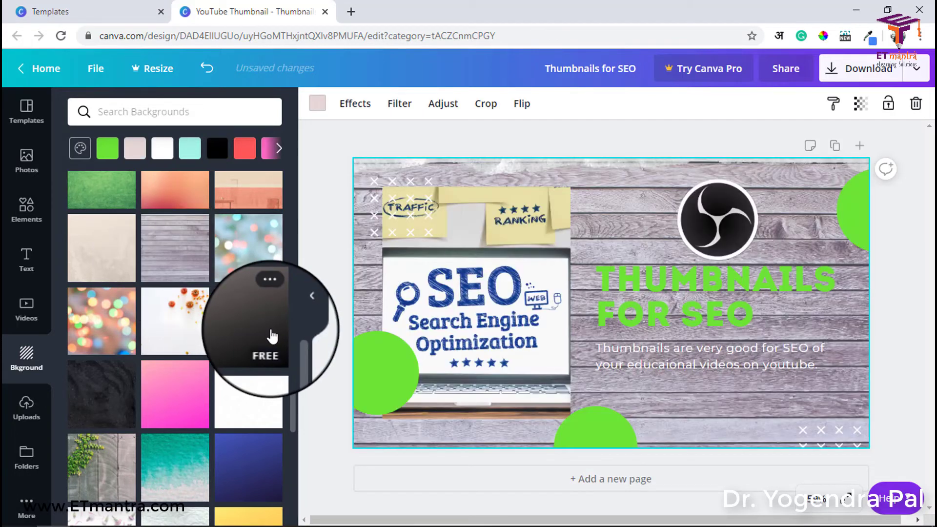
{"action": "left_click", "coordinate": [243, 323]}
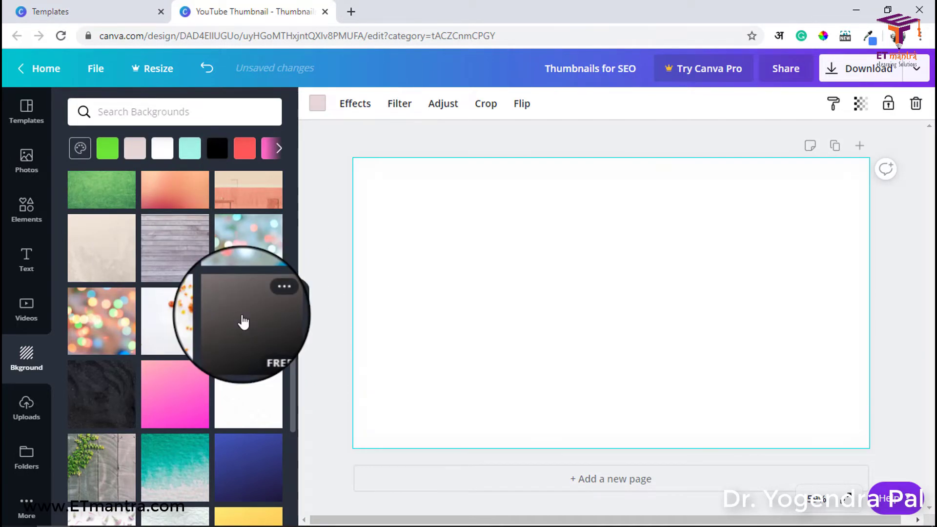
Step: Set the dark star-trail image as the thumbnail's background
{"action": "scroll", "coordinate": [224, 397], "scroll_direction": "down", "scroll_amount": 5}
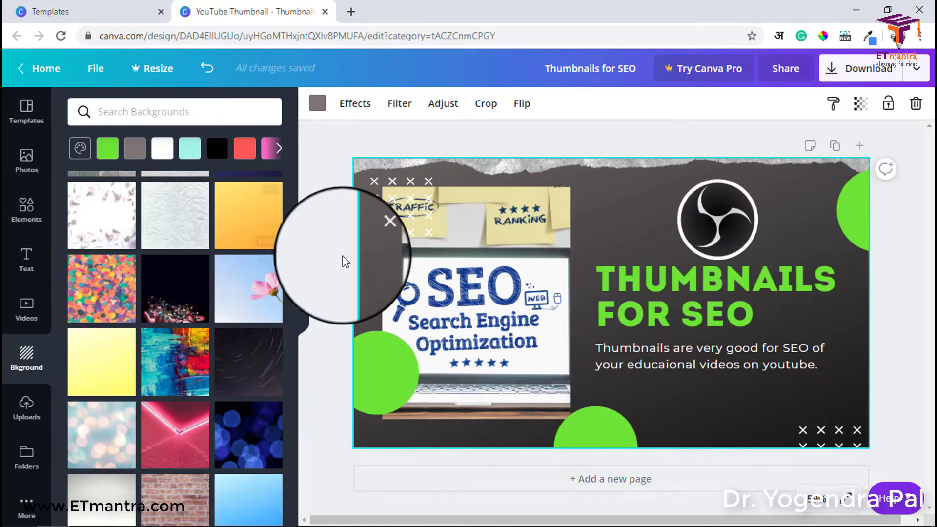
{"action": "left_click", "coordinate": [247, 364]}
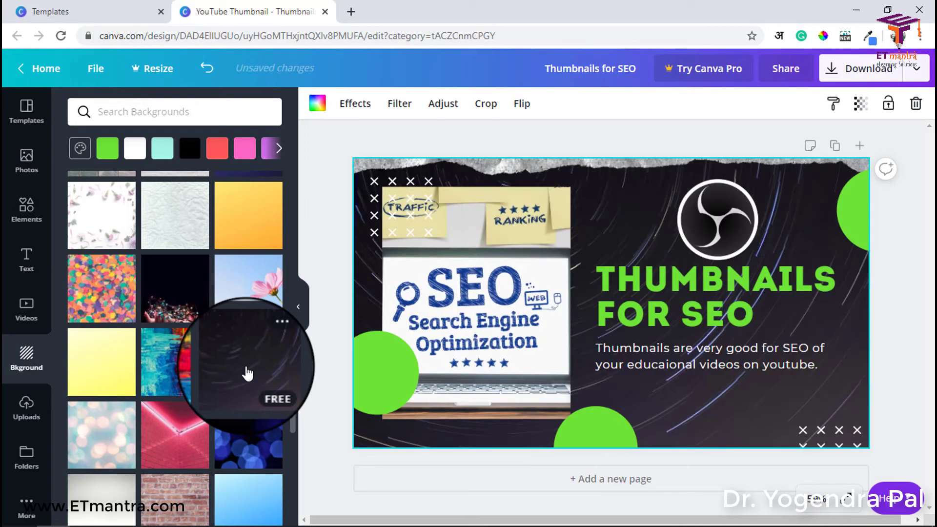
{"action": "left_click", "coordinate": [177, 363]}
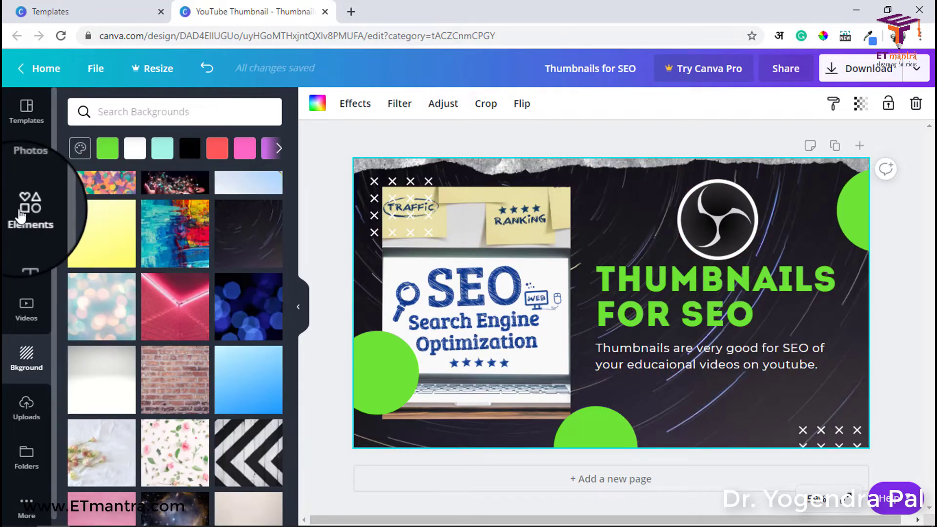
Step: Look through the available element categories, such as grids, shapes, frames, stickers, charts, gradients and lines
{"action": "left_click", "coordinate": [20, 216]}
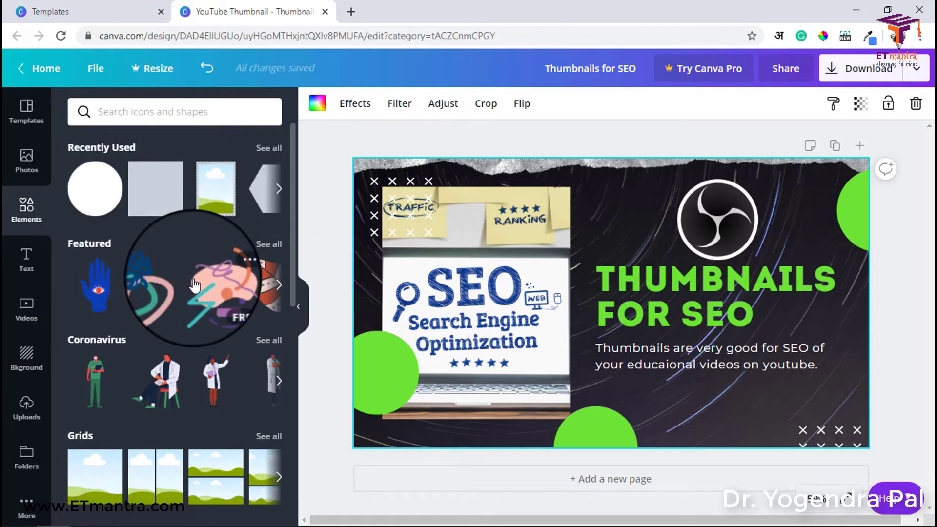
{"action": "scroll", "coordinate": [179, 391], "scroll_direction": "down", "scroll_amount": 5}
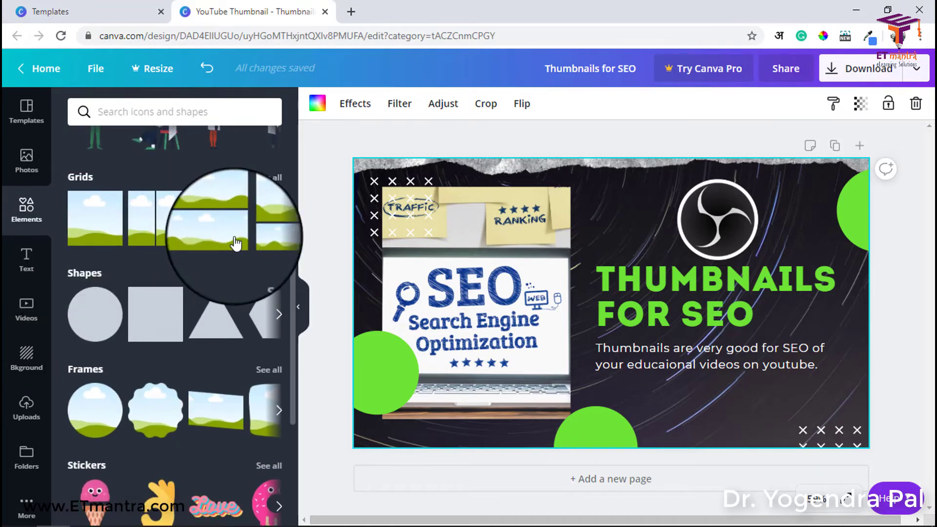
{"action": "scroll", "coordinate": [186, 366], "scroll_direction": "down", "scroll_amount": 3}
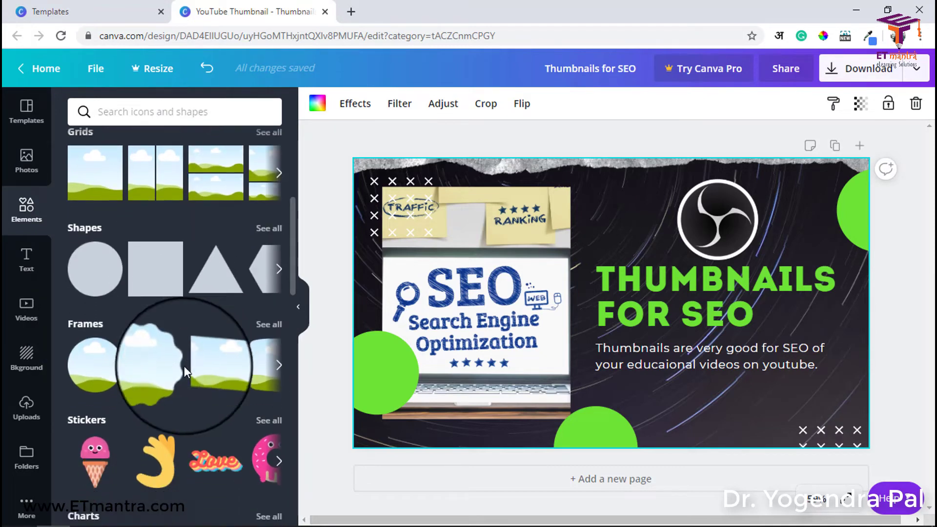
{"action": "scroll", "coordinate": [145, 464], "scroll_direction": "down", "scroll_amount": 5}
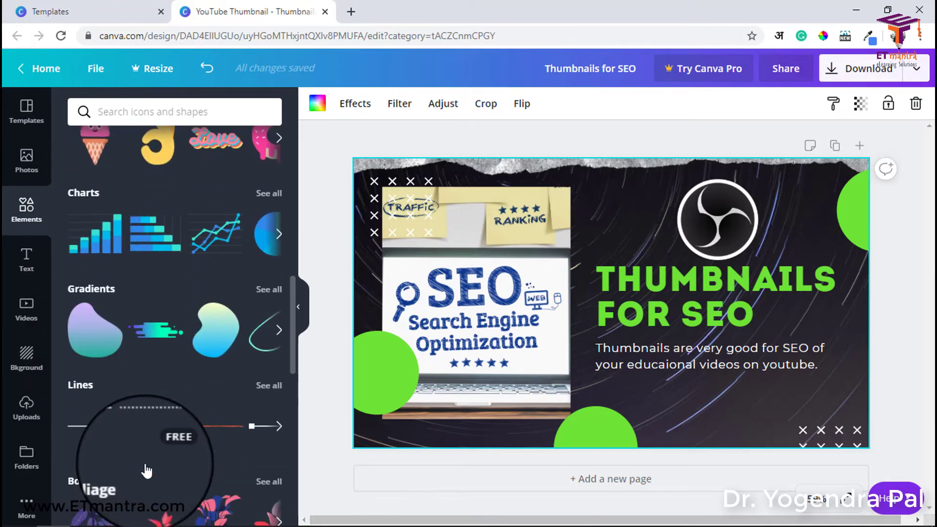
{"action": "scroll", "coordinate": [145, 461], "scroll_direction": "down", "scroll_amount": 5}
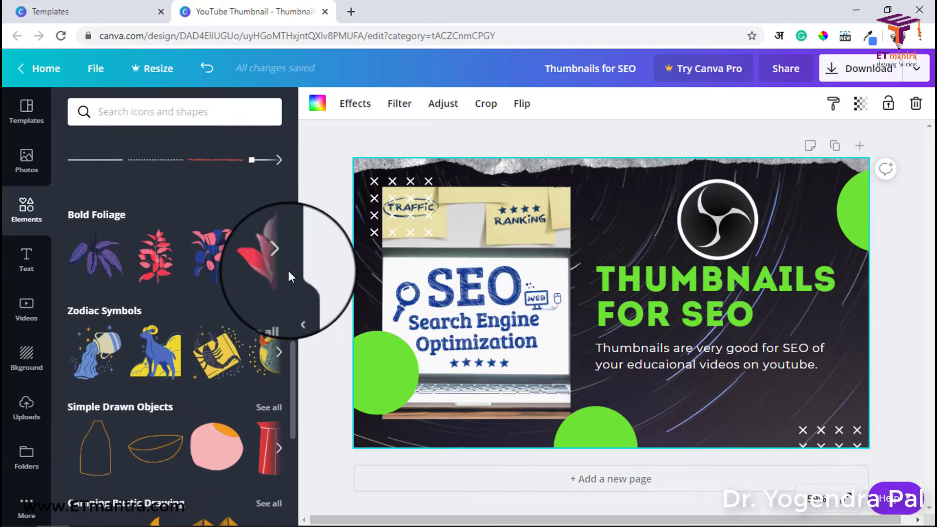
{"action": "scroll", "coordinate": [185, 376], "scroll_direction": "down", "scroll_amount": 2}
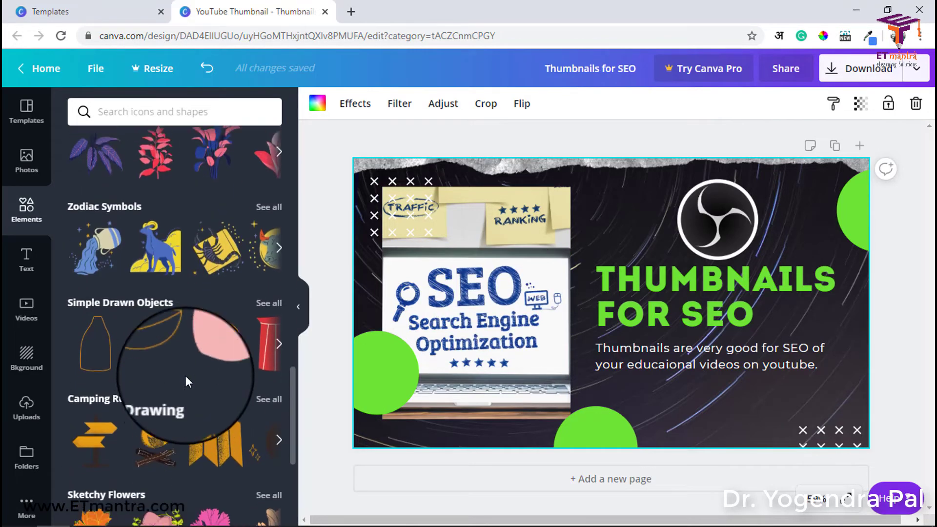
{"action": "scroll", "coordinate": [185, 376], "scroll_direction": "up", "scroll_amount": 7}
{"action": "scroll", "coordinate": [187, 378], "scroll_direction": "up", "scroll_amount": 10}
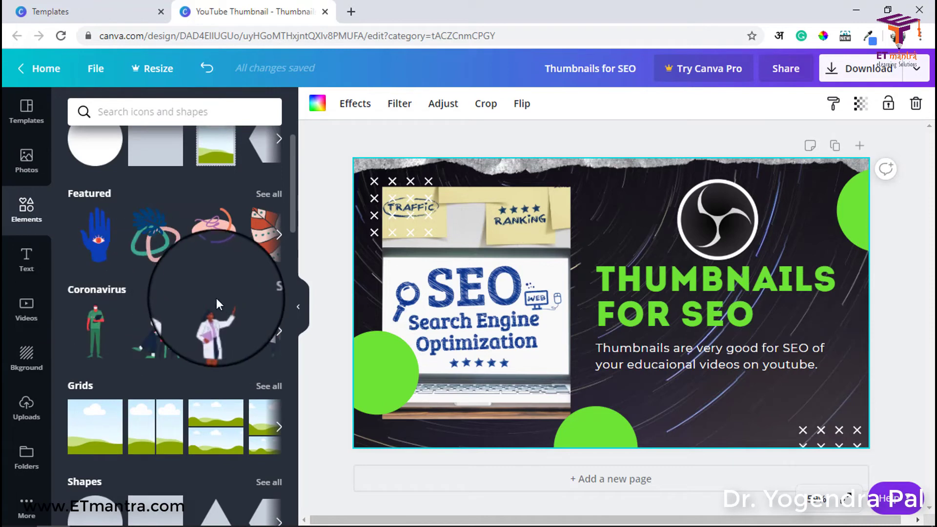
Step: Add the illustration of a doctor holding up a chest X-ray from the full Coronavirus collection to the design
{"action": "left_click", "coordinate": [269, 295]}
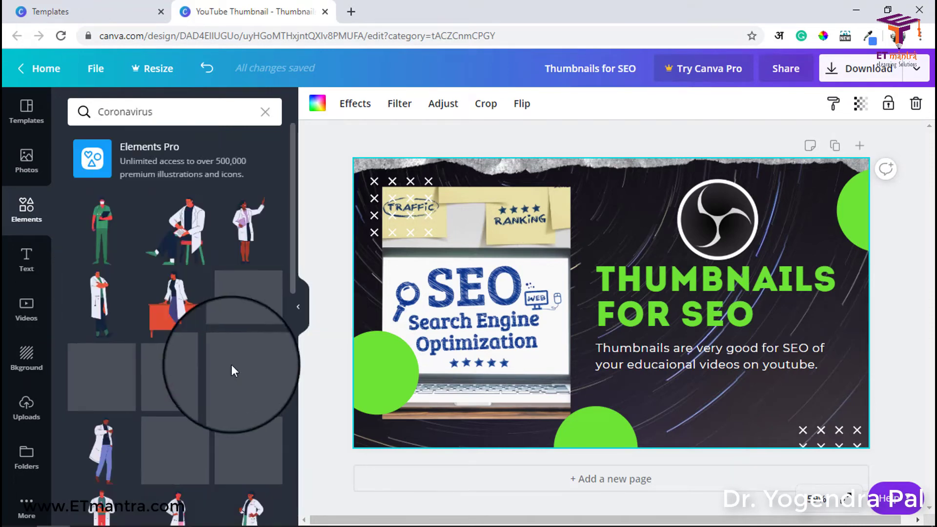
{"action": "scroll", "coordinate": [230, 355], "scroll_direction": "down", "scroll_amount": 5}
{"action": "scroll", "coordinate": [230, 308], "scroll_direction": "down", "scroll_amount": 2}
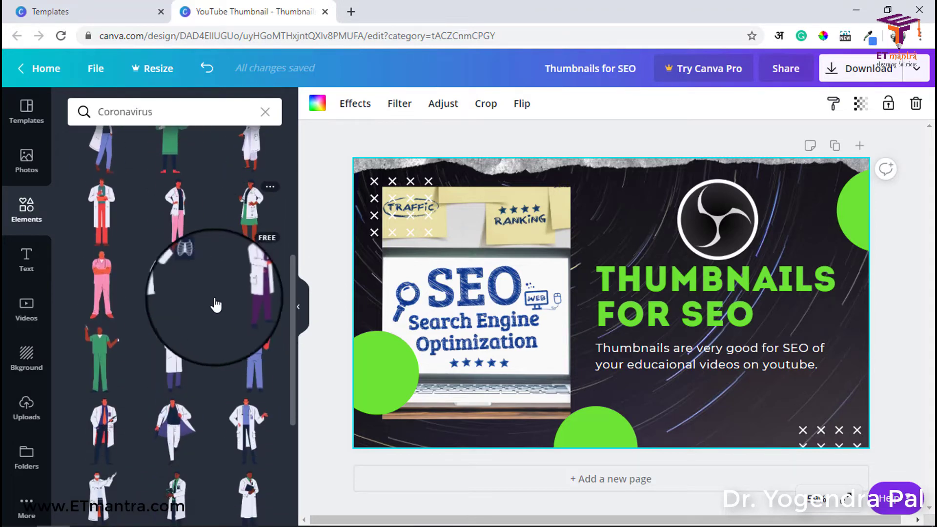
{"action": "left_click_drag", "start_coordinate": [168, 282], "coordinate": [616, 208]}
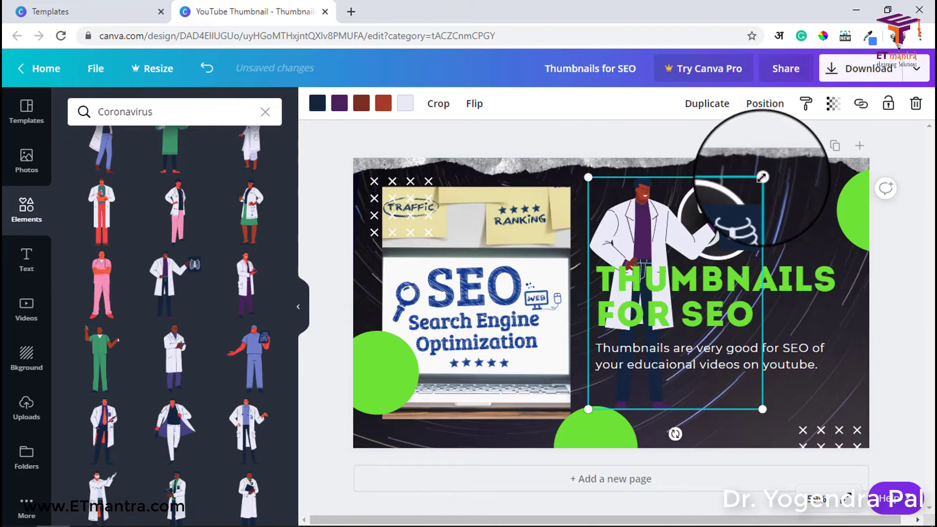
Step: Shrink and move the doctor illustration to the gap between the SEO photo and the logo, and send it to the back
{"action": "left_click_drag", "start_coordinate": [762, 178], "coordinate": [738, 215]}
{"action": "left_click_drag", "start_coordinate": [641, 241], "coordinate": [580, 192]}
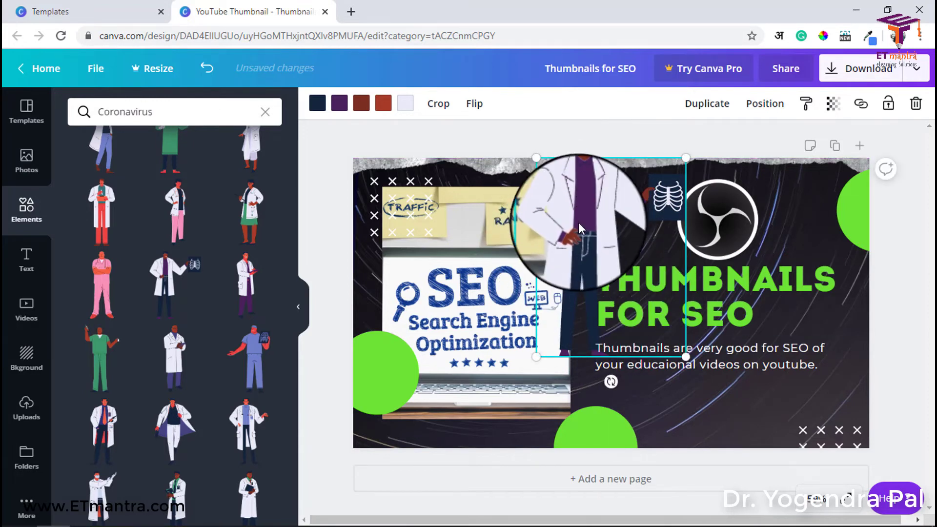
{"action": "left_click", "coordinate": [764, 105]}
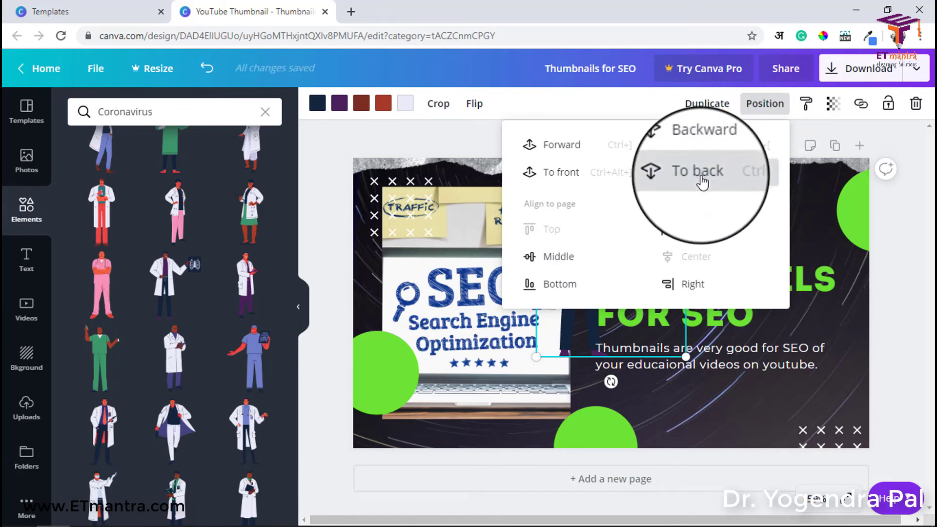
{"action": "left_click", "coordinate": [911, 241]}
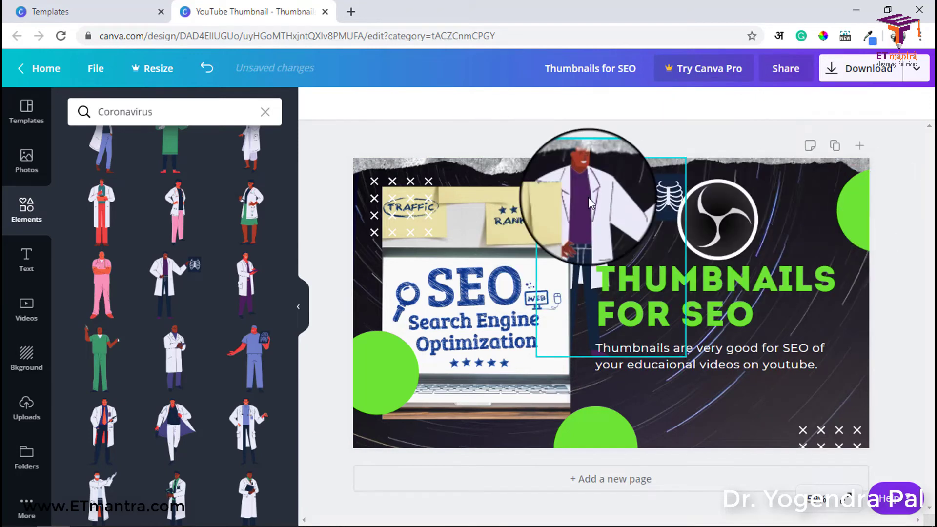
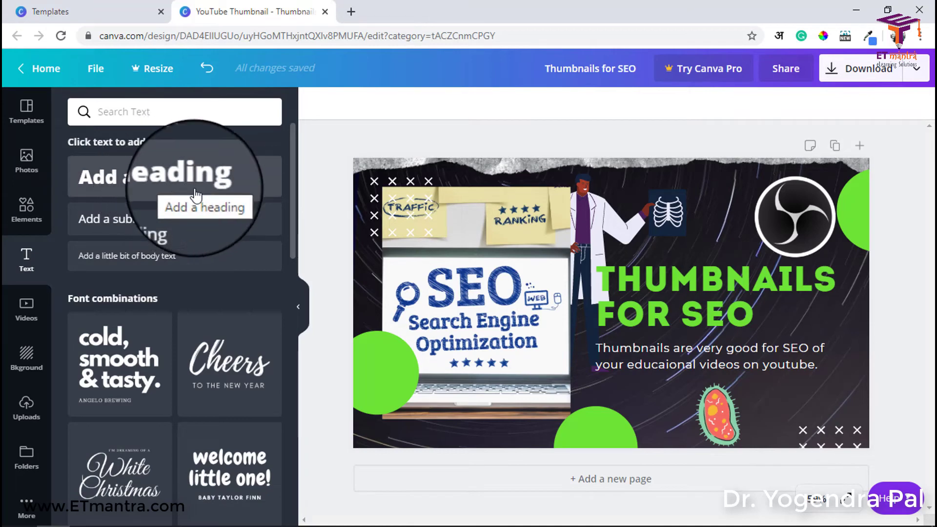
Step: Add a second page and insert a heading on it reading "This is your custom text"
{"action": "left_click", "coordinate": [860, 148]}
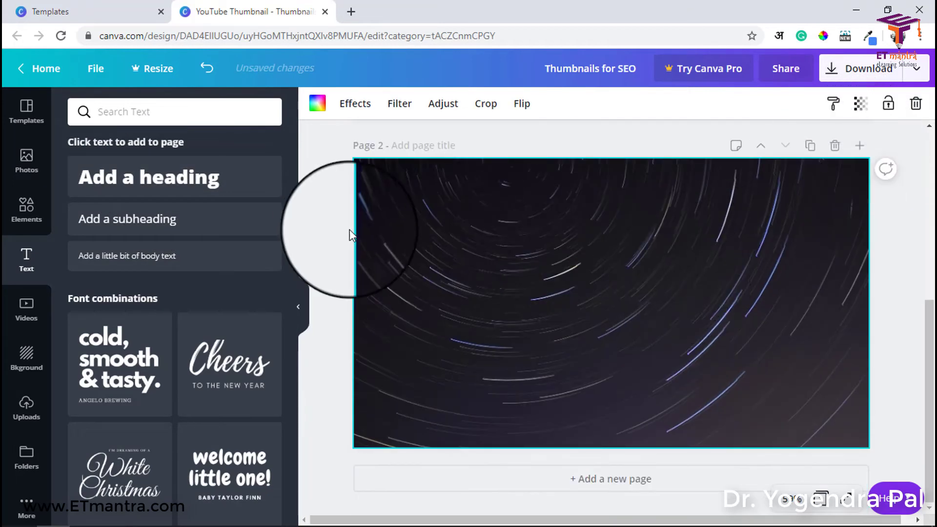
{"action": "left_click", "coordinate": [191, 188]}
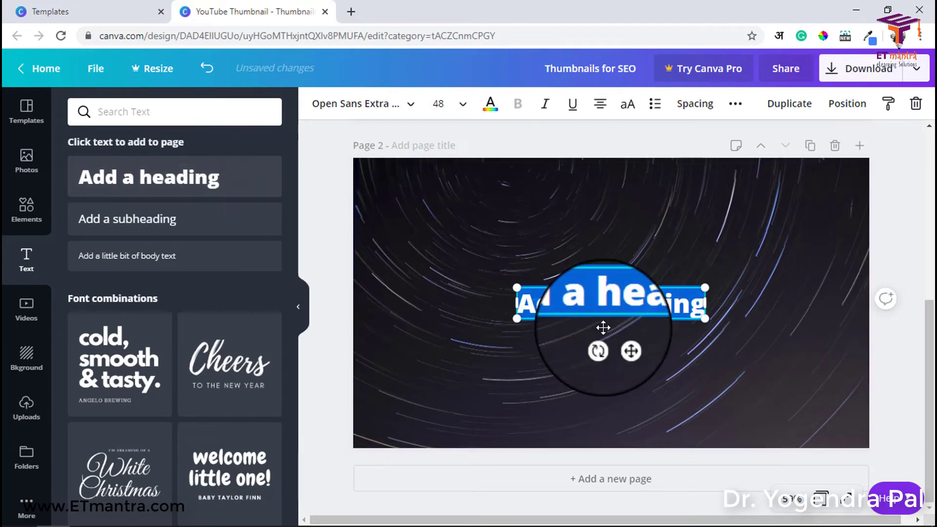
{"action": "left_click", "coordinate": [678, 311]}
{"action": "left_click", "coordinate": [778, 298]}
{"action": "left_click", "coordinate": [646, 305]}
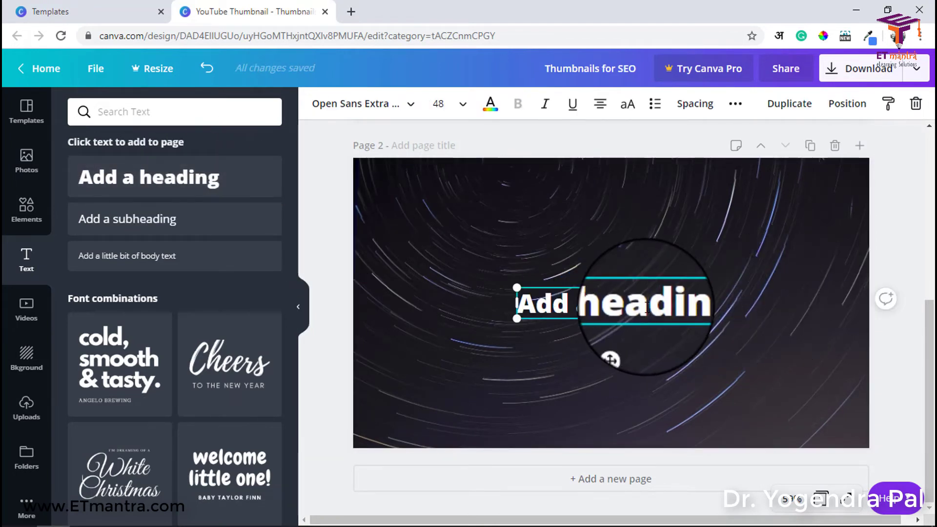
{"action": "type", "text": "This is your custom text"}
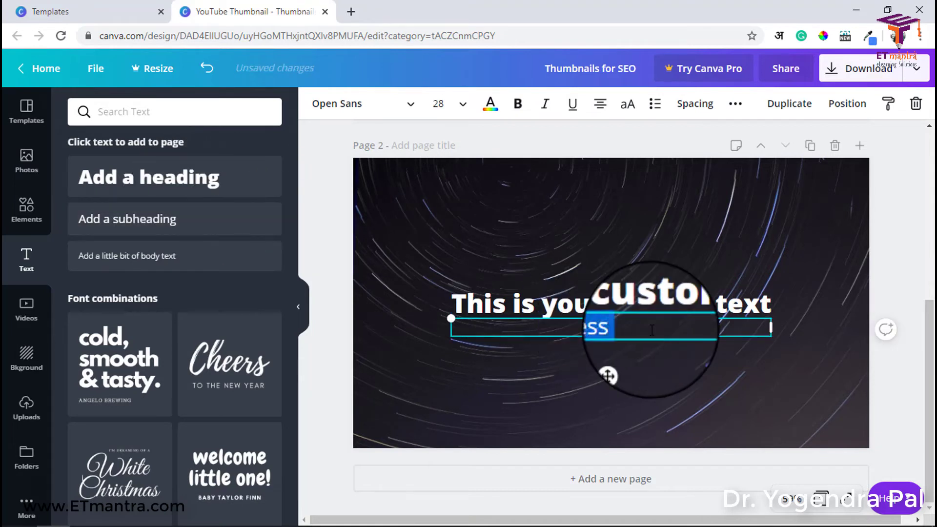
Step: Enter "normal text" as the subheading below the heading and place a body text box near the page's upper-left corner
{"action": "type", "text": "xt"}
{"action": "key", "text": "Escape"}
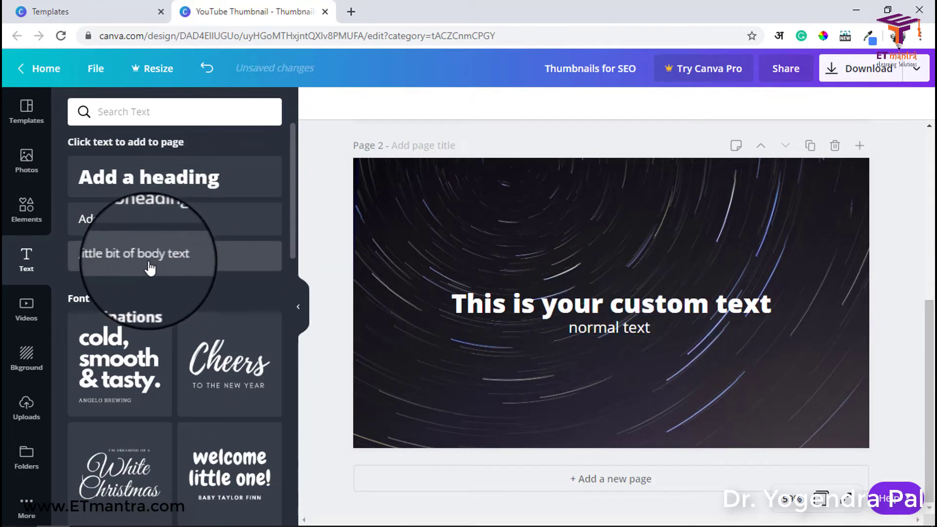
{"action": "left_click", "coordinate": [150, 268]}
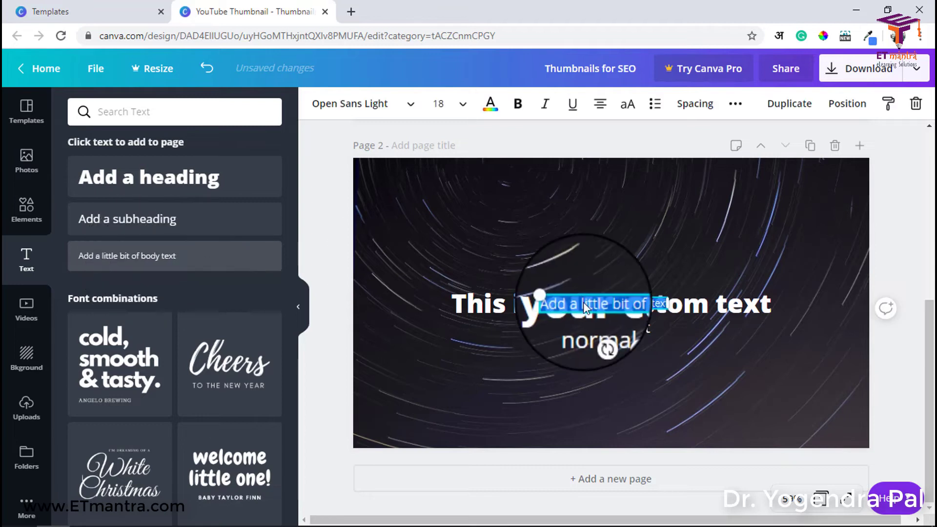
{"action": "left_click_drag", "start_coordinate": [619, 334], "coordinate": [459, 228]}
{"action": "left_click", "coordinate": [319, 249]}
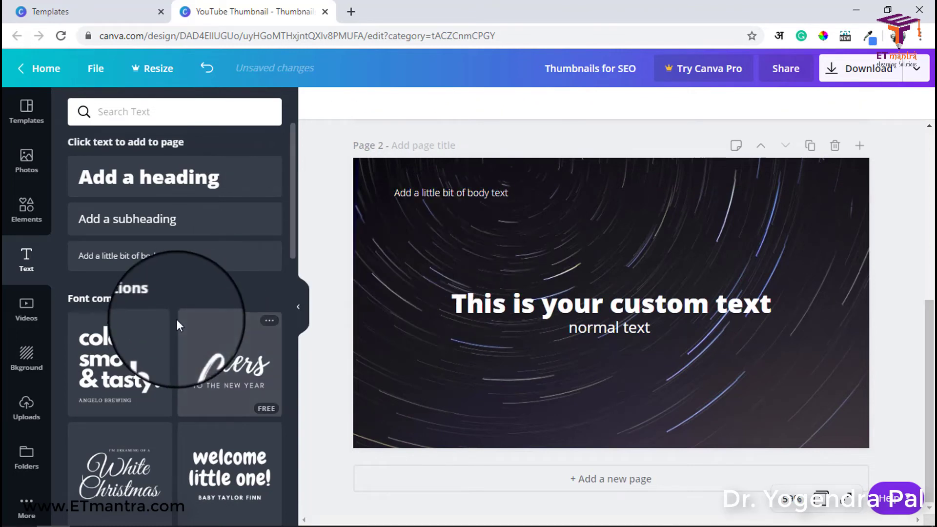
Step: Browse the ready-made font combinations for lettering styles that could suit page 2
{"action": "scroll", "coordinate": [177, 319], "scroll_direction": "down", "scroll_amount": 7}
{"action": "scroll", "coordinate": [177, 319], "scroll_direction": "down", "scroll_amount": 6}
{"action": "scroll", "coordinate": [177, 311], "scroll_direction": "down", "scroll_amount": 6}
{"action": "scroll", "coordinate": [227, 371], "scroll_direction": "down", "scroll_amount": 9}
{"action": "scroll", "coordinate": [223, 412], "scroll_direction": "down", "scroll_amount": 5}
{"action": "scroll", "coordinate": [223, 410], "scroll_direction": "down", "scroll_amount": 4}
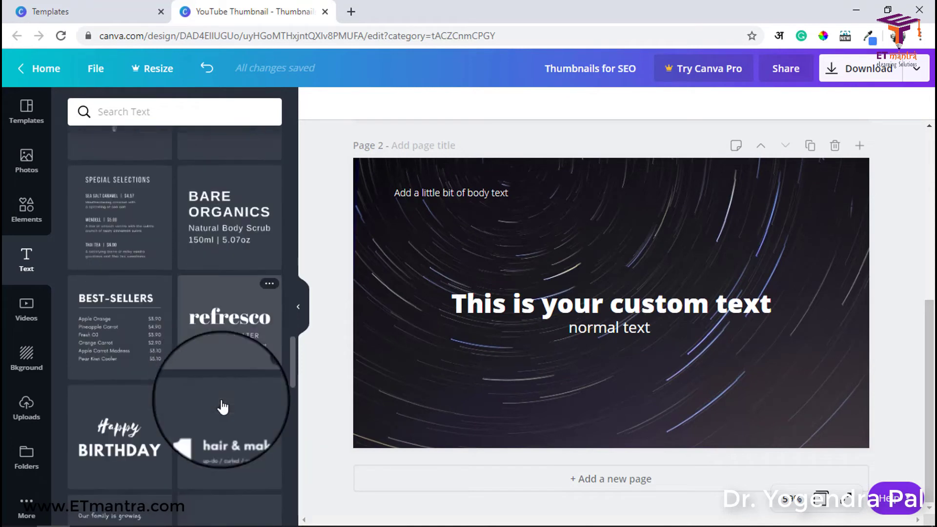
{"action": "scroll", "coordinate": [222, 406], "scroll_direction": "down", "scroll_amount": 5}
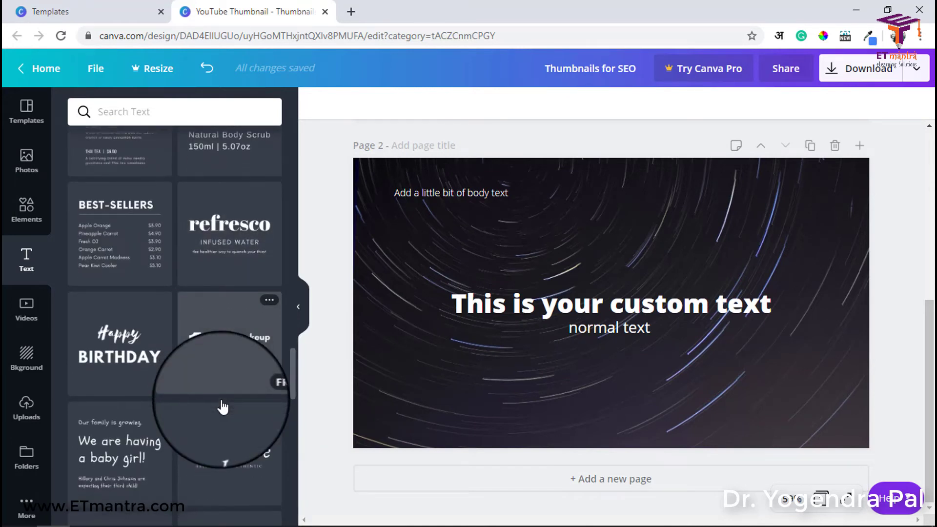
{"action": "scroll", "coordinate": [223, 406], "scroll_direction": "down", "scroll_amount": 4}
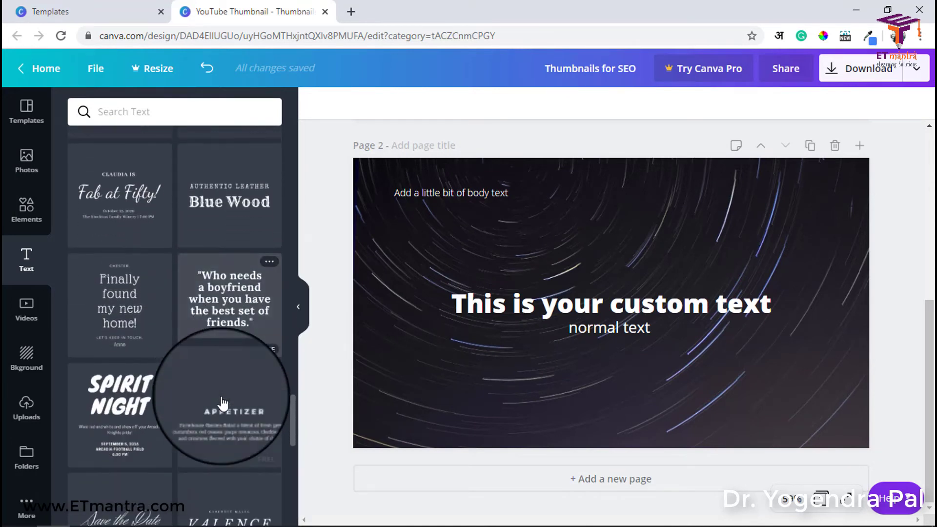
Step: Replace the heading and subheading on page 2 with the "1 hair & makeup" font combination
{"action": "left_click_drag", "start_coordinate": [480, 262], "coordinate": [808, 409]}
{"action": "key", "text": "Delete"}
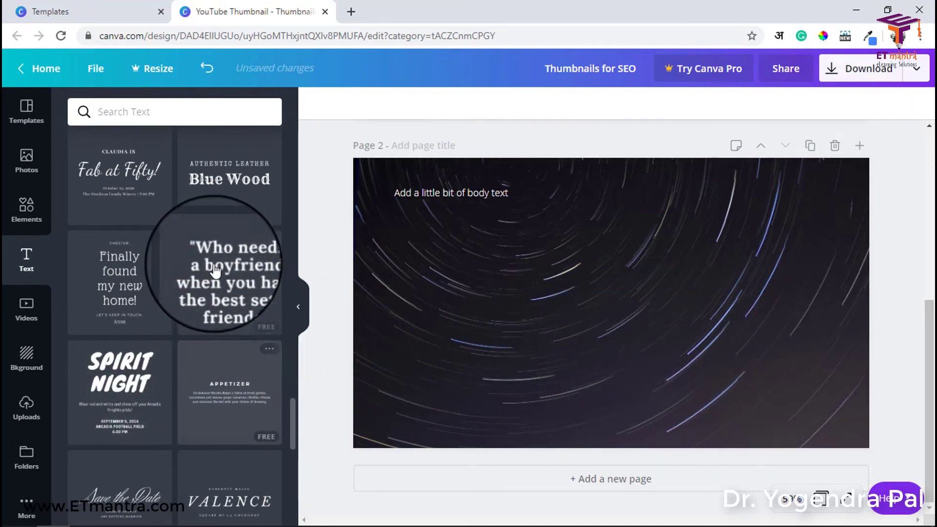
{"action": "scroll", "coordinate": [214, 271], "scroll_direction": "up", "scroll_amount": 6}
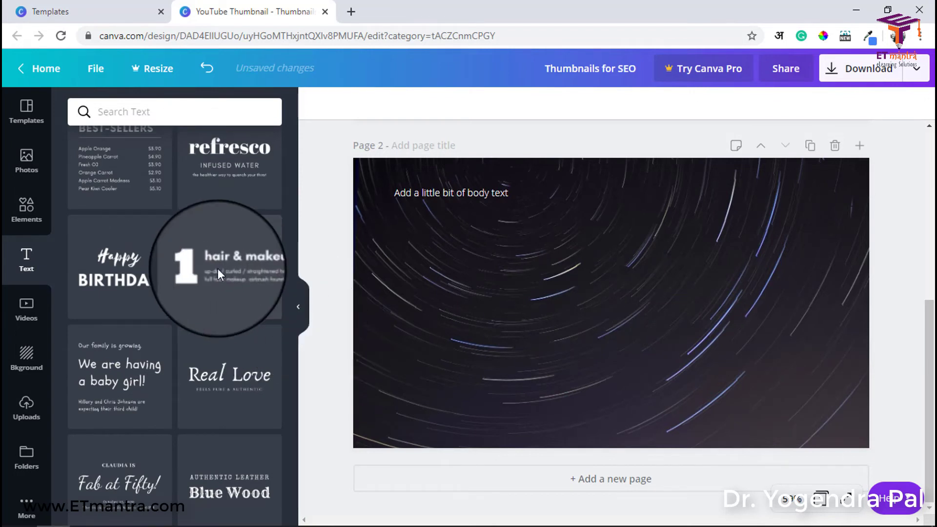
{"action": "left_click", "coordinate": [218, 269]}
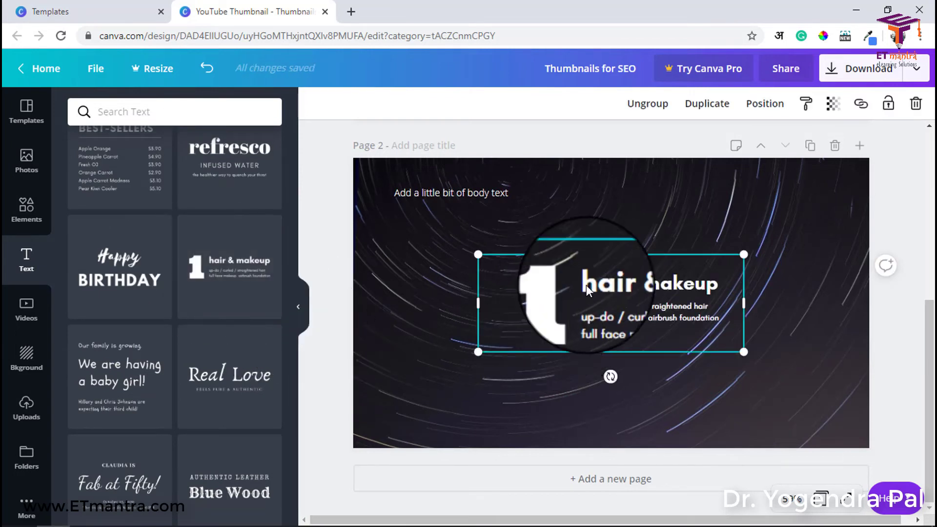
{"action": "double_click", "coordinate": [833, 288]}
{"action": "left_click", "coordinate": [894, 290]}
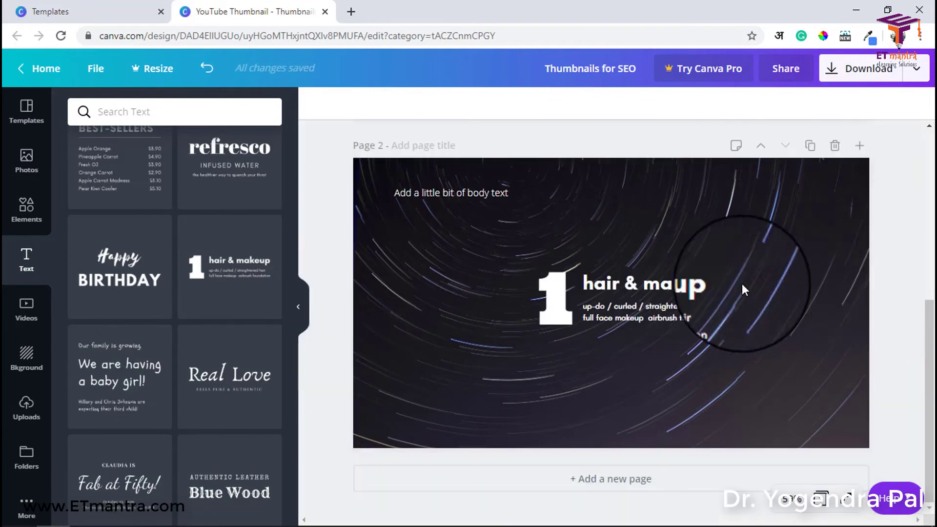
{"action": "left_click", "coordinate": [648, 288]}
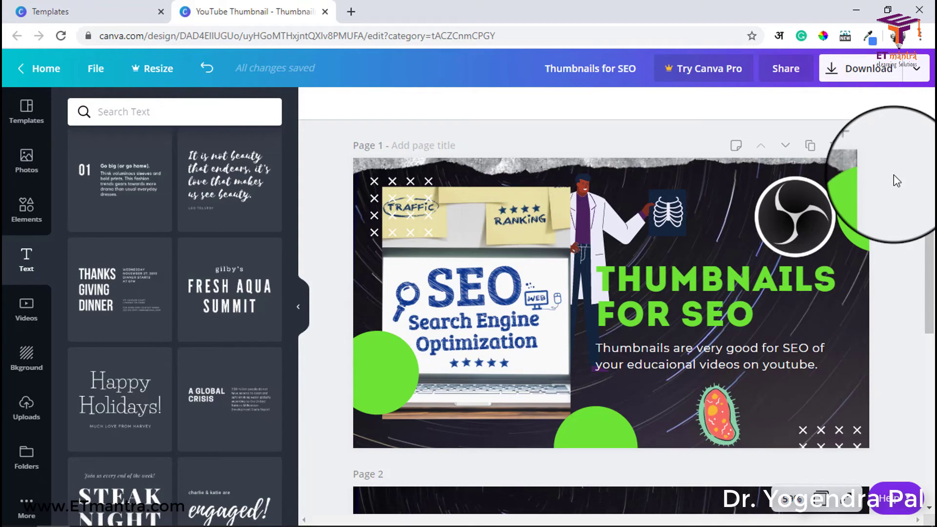
Step: Choose PNG as the file type for downloading the design and try to change the export size
{"action": "left_click", "coordinate": [864, 71]}
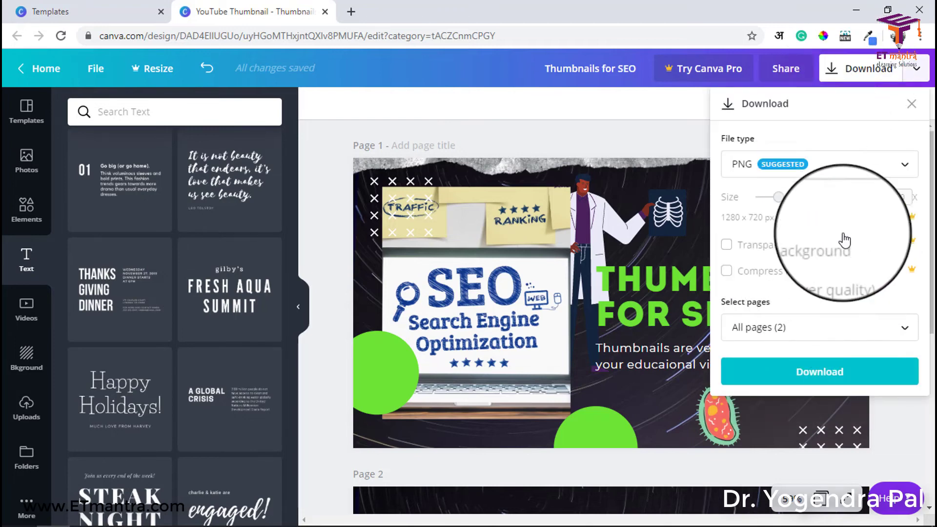
{"action": "left_click", "coordinate": [891, 173]}
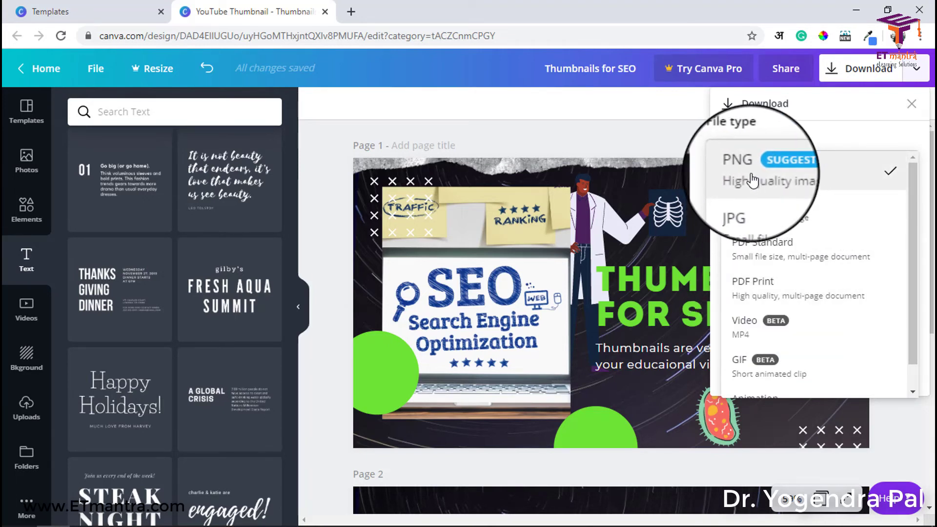
{"action": "left_click", "coordinate": [776, 180]}
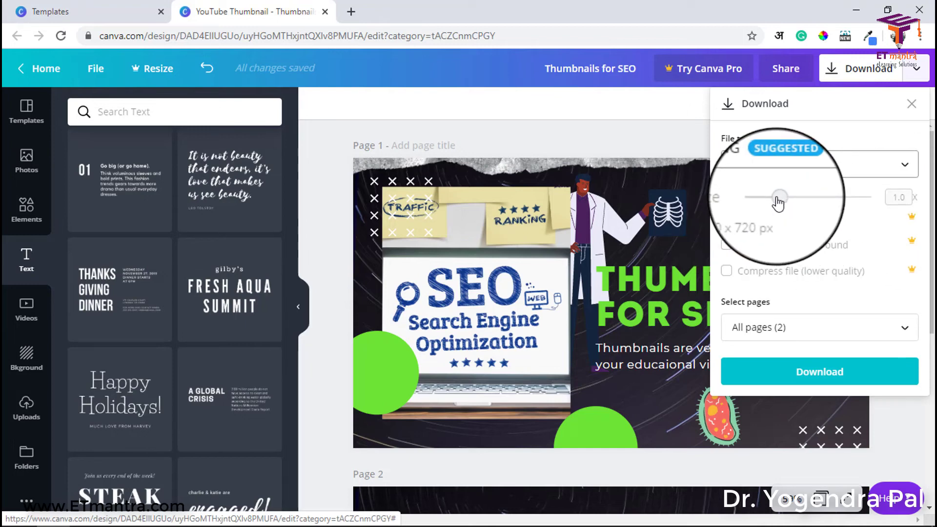
{"action": "left_click", "coordinate": [781, 198]}
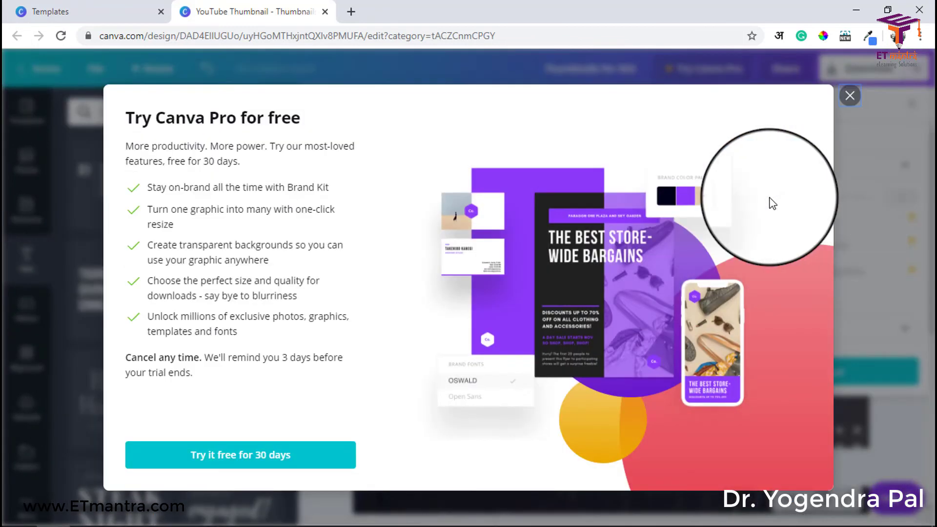
{"action": "left_click", "coordinate": [850, 96]}
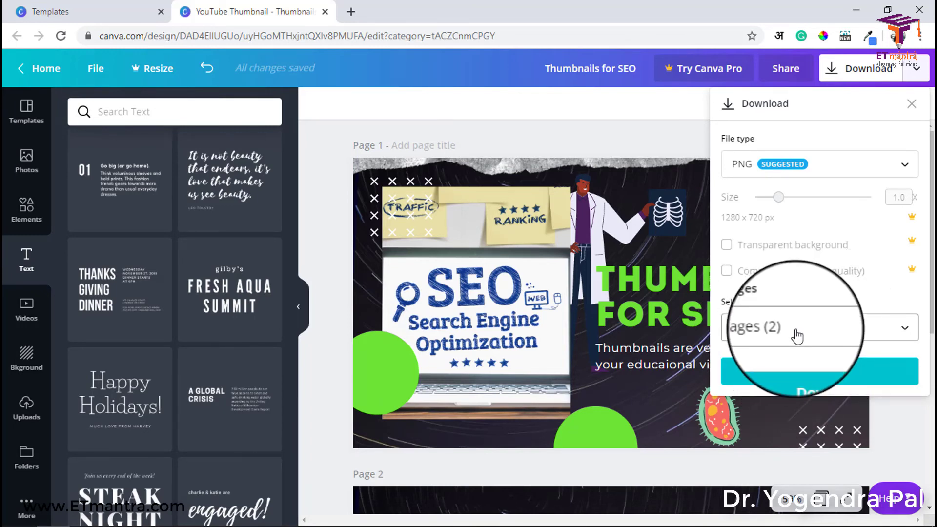
Step: Download only page 1 of the design and check the exported Thumbnails for SEO.png, closing the preview
{"action": "left_click", "coordinate": [825, 335]}
{"action": "left_click", "coordinate": [791, 200]}
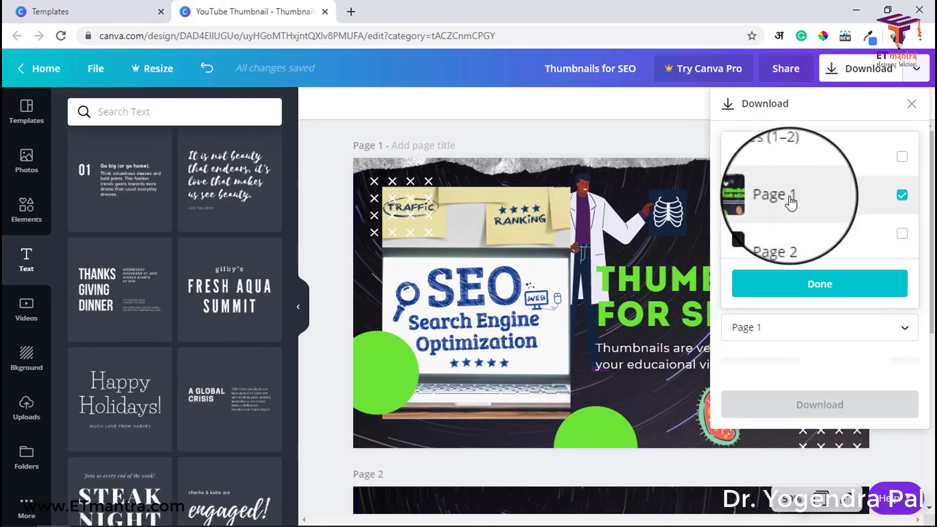
{"action": "left_click", "coordinate": [820, 292]}
{"action": "left_click", "coordinate": [820, 375]}
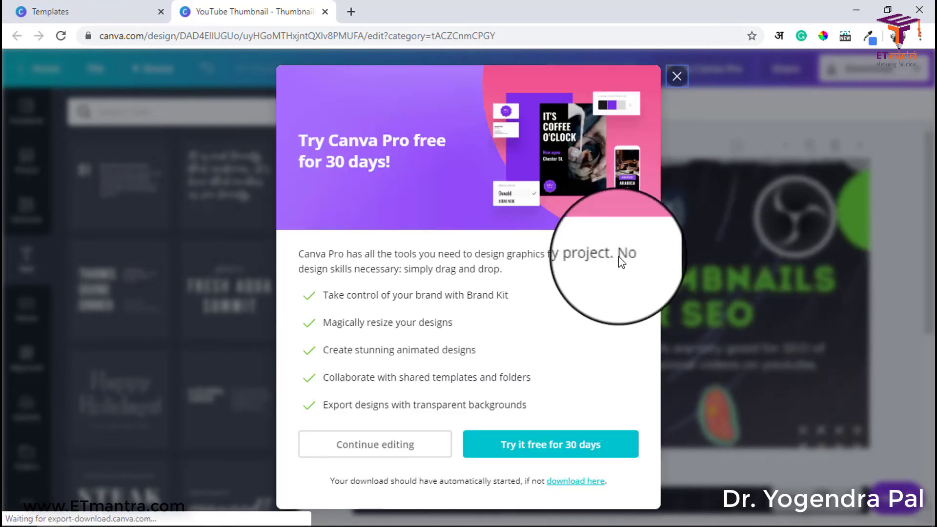
{"action": "left_click", "coordinate": [678, 75]}
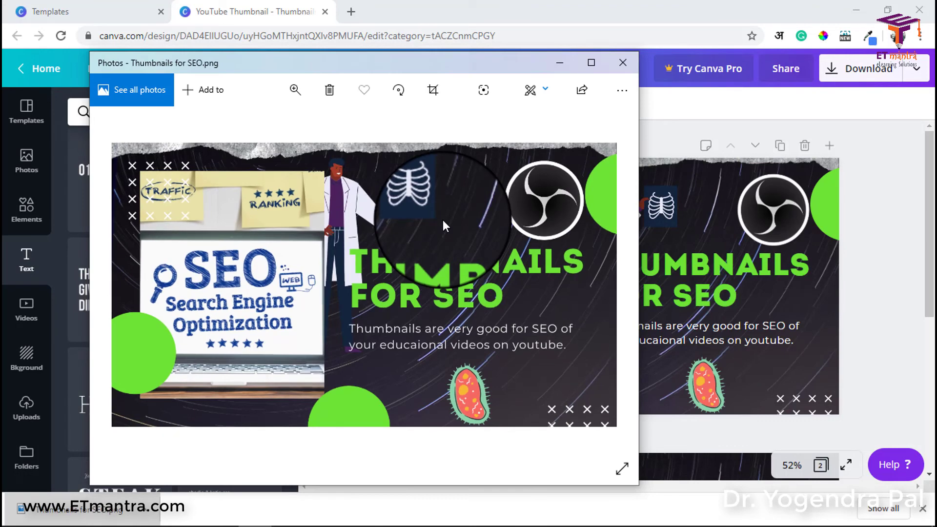
{"action": "left_click", "coordinate": [623, 62]}
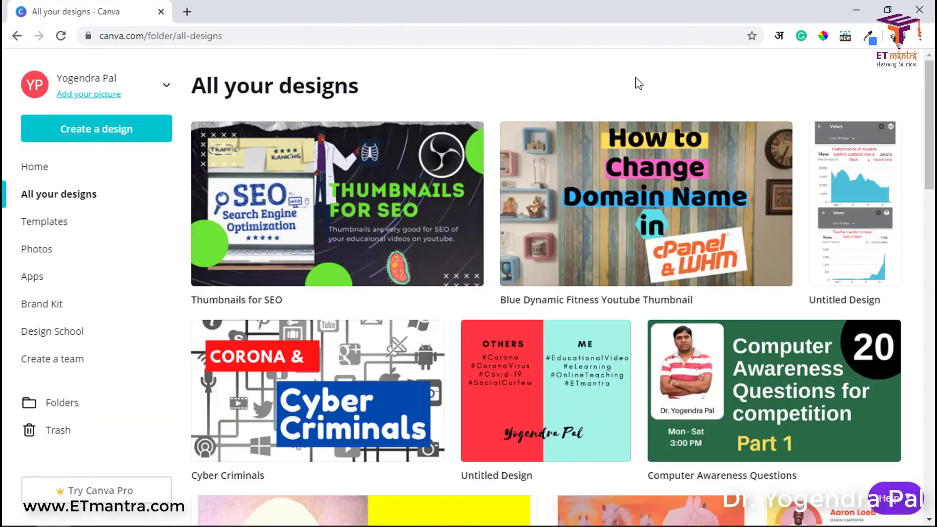
Step: Open the saved "Blue Dynamic Fitness Youtube Thumbnail" design and skim its first five pages
{"action": "left_click", "coordinate": [616, 190]}
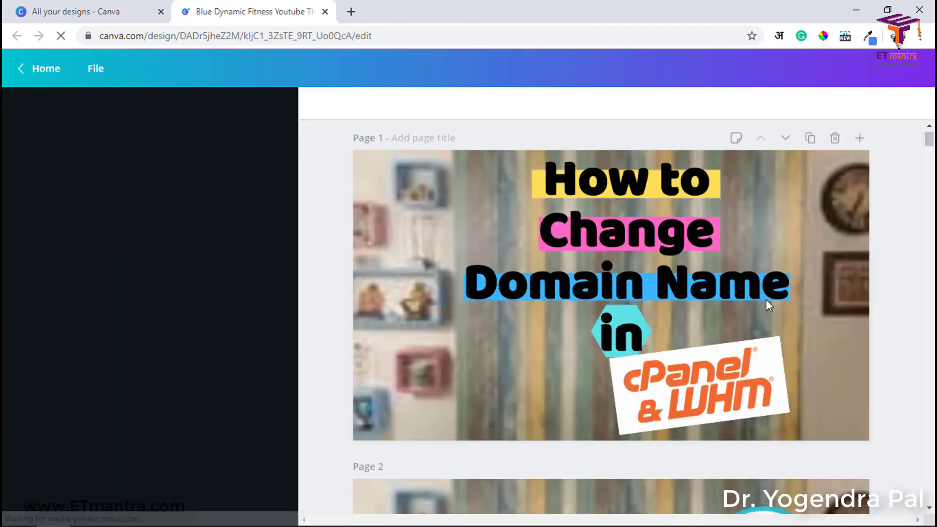
{"action": "scroll", "coordinate": [766, 303], "scroll_direction": "down", "scroll_amount": 4}
{"action": "scroll", "coordinate": [766, 299], "scroll_direction": "down", "scroll_amount": 10}
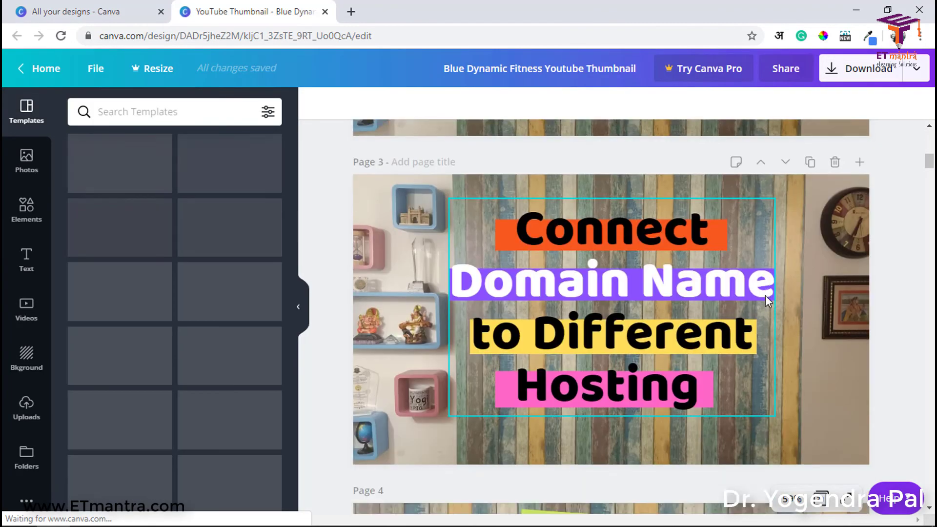
{"action": "scroll", "coordinate": [765, 297], "scroll_direction": "down", "scroll_amount": 8}
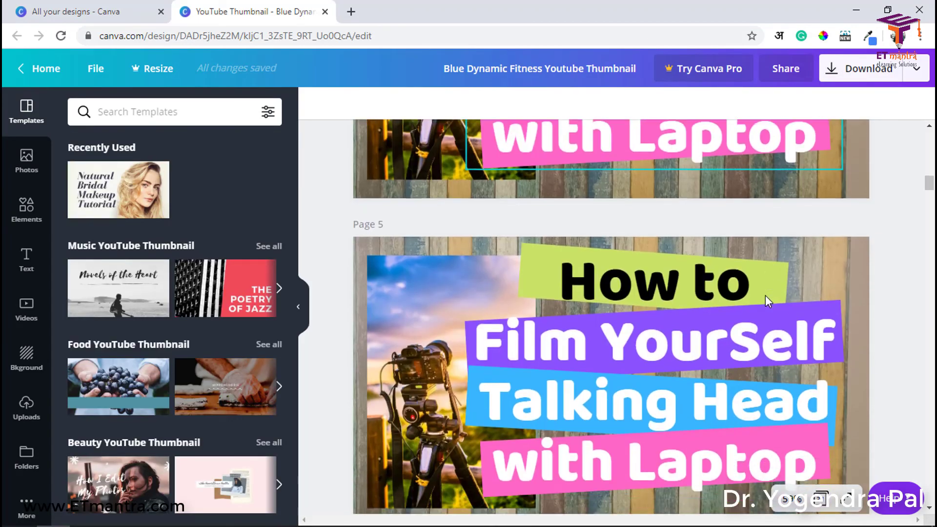
{"action": "scroll", "coordinate": [765, 296], "scroll_direction": "up", "scroll_amount": 10}
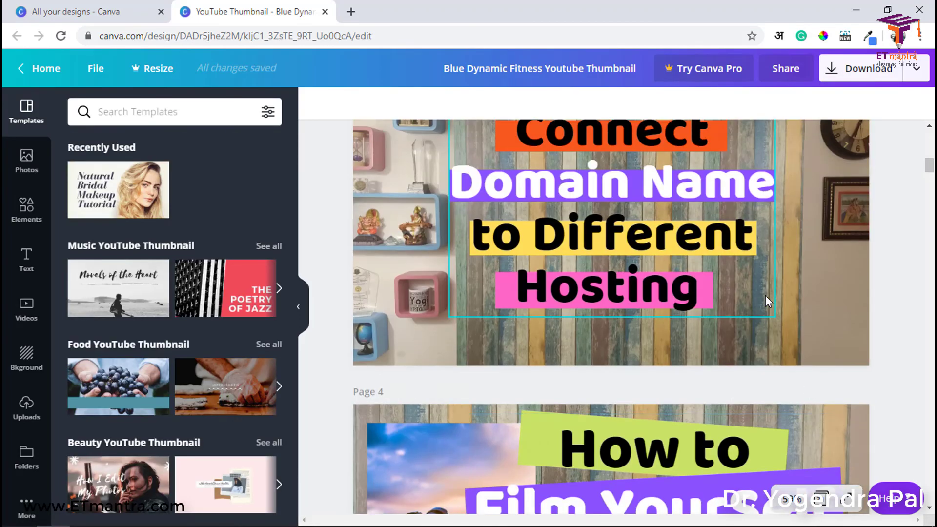
{"action": "scroll", "coordinate": [766, 295], "scroll_direction": "up", "scroll_amount": 5}
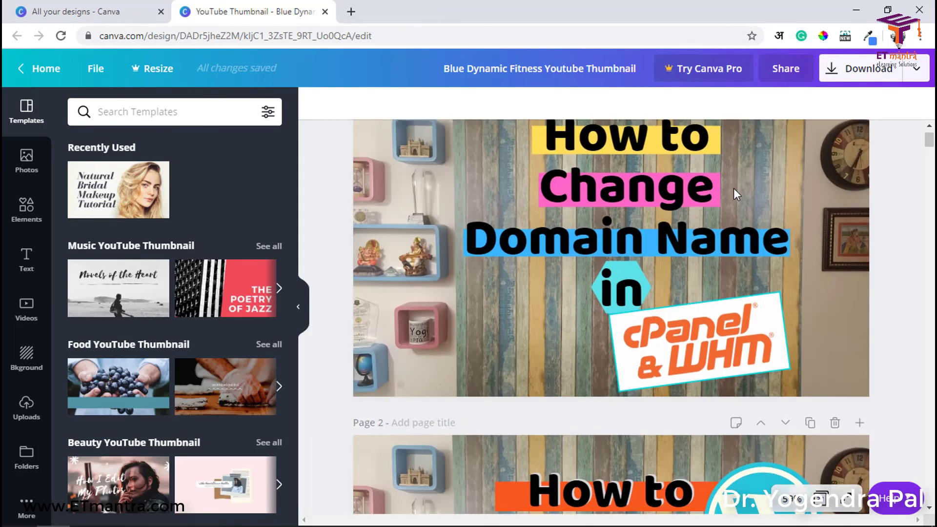
Step: Compare how pages 1 to 4 reuse the wooden wall background with differently coloured text banners
{"action": "scroll", "coordinate": [599, 345], "scroll_direction": "down", "scroll_amount": 7}
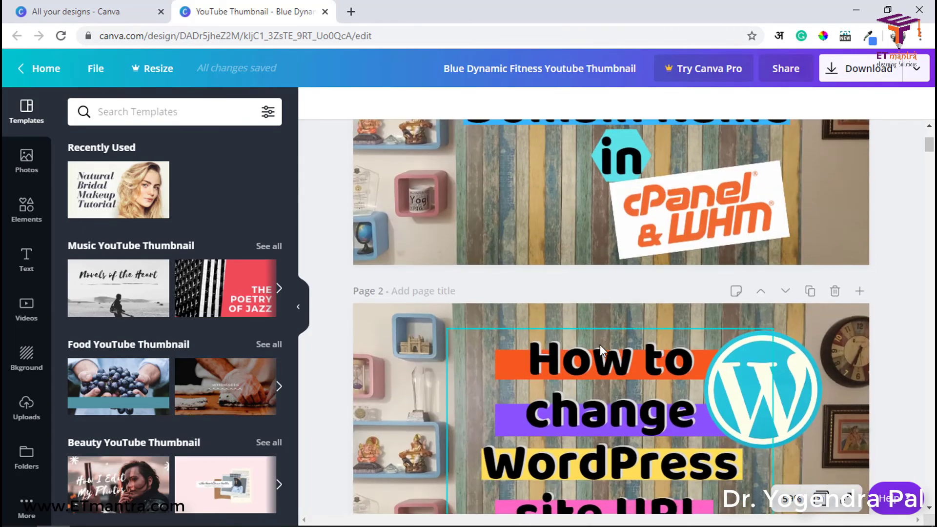
{"action": "scroll", "coordinate": [599, 345], "scroll_direction": "down", "scroll_amount": 4}
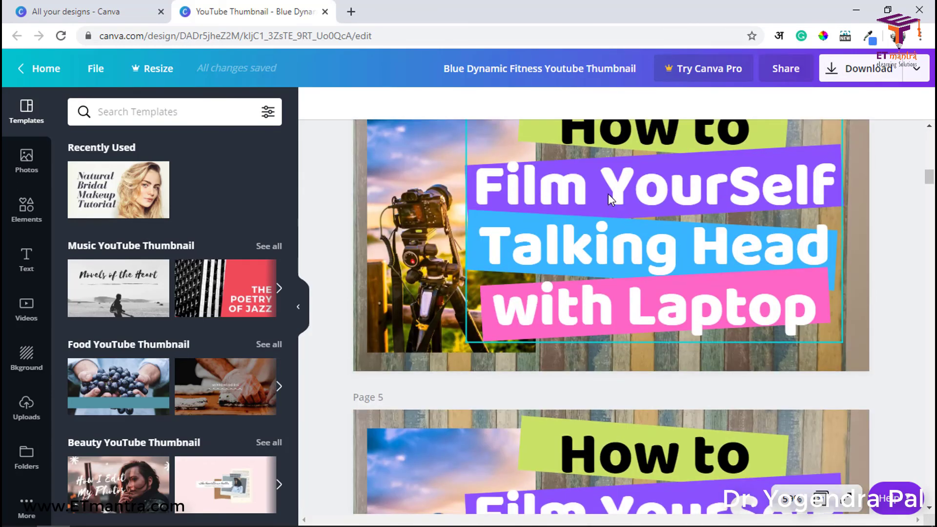
{"action": "scroll", "coordinate": [652, 171], "scroll_direction": "up", "scroll_amount": 1}
{"action": "scroll", "coordinate": [626, 169], "scroll_direction": "up", "scroll_amount": 4}
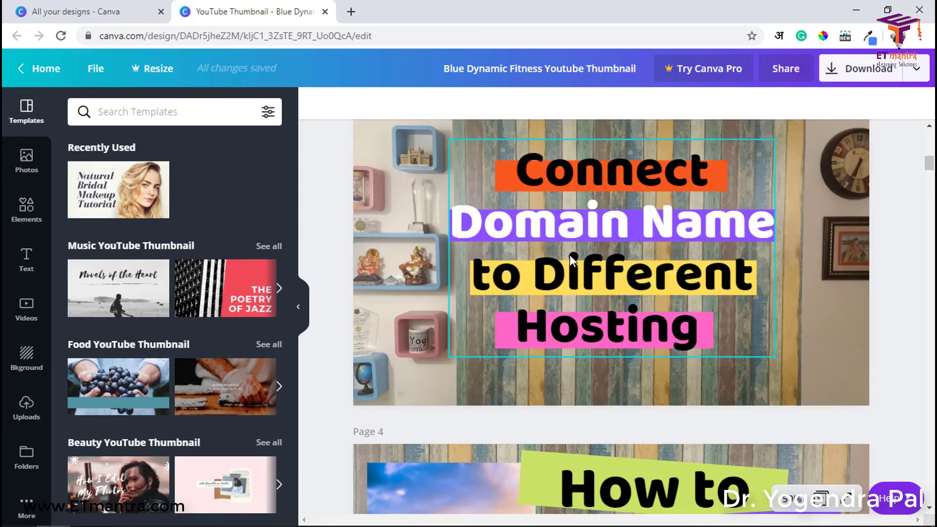
{"action": "scroll", "coordinate": [611, 321], "scroll_direction": "down", "scroll_amount": 3}
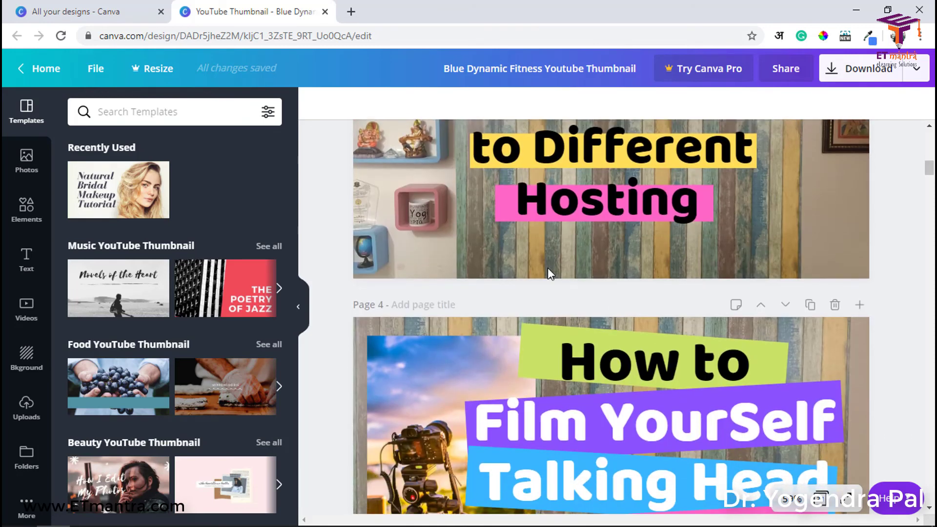
{"action": "scroll", "coordinate": [548, 266], "scroll_direction": "down", "scroll_amount": 1}
{"action": "scroll", "coordinate": [548, 268], "scroll_direction": "down", "scroll_amount": 1}
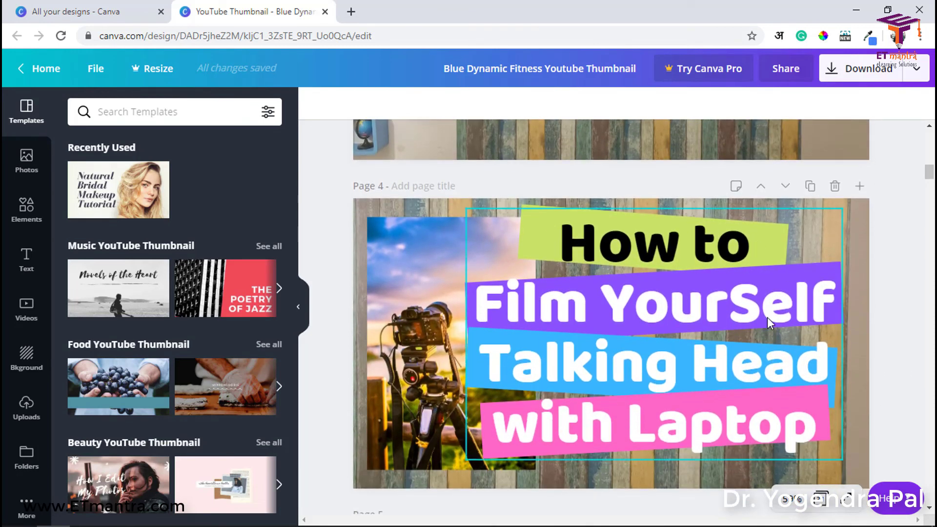
{"action": "scroll", "coordinate": [768, 317], "scroll_direction": "up", "scroll_amount": 3}
{"action": "scroll", "coordinate": [767, 317], "scroll_direction": "up", "scroll_amount": 2}
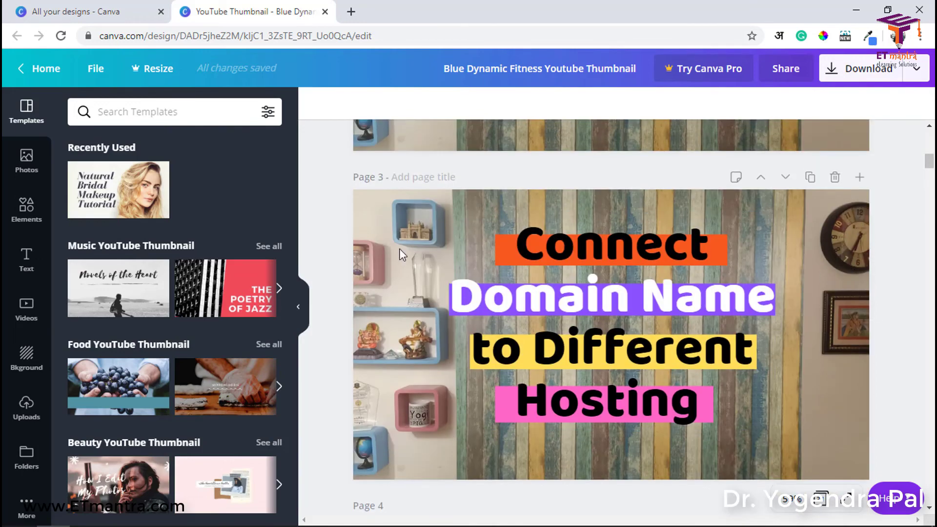
{"action": "scroll", "coordinate": [654, 396], "scroll_direction": "down", "scroll_amount": 5}
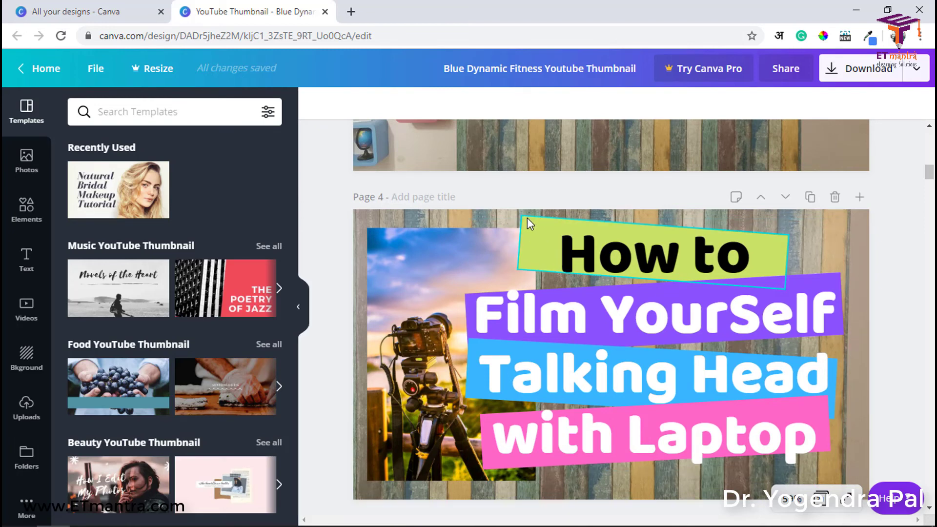
{"action": "scroll", "coordinate": [527, 217], "scroll_direction": "up", "scroll_amount": 5}
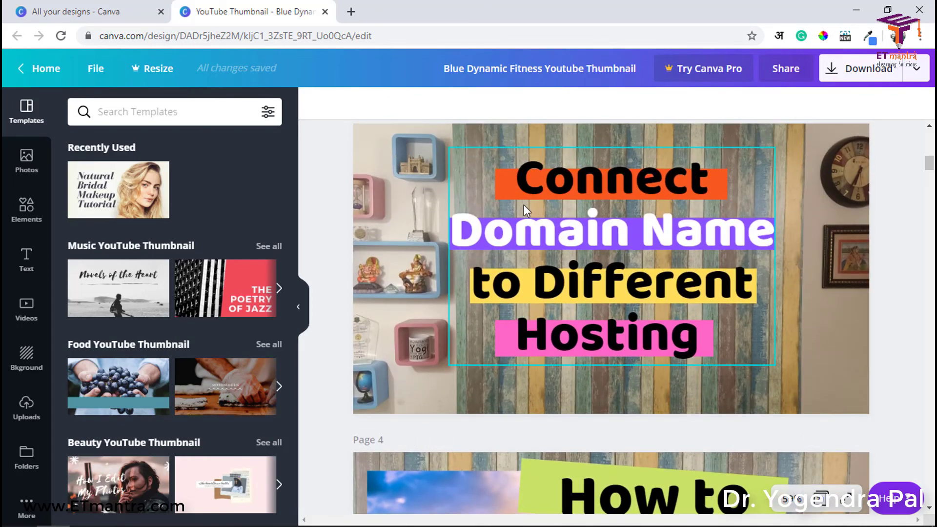
{"action": "scroll", "coordinate": [569, 296], "scroll_direction": "down", "scroll_amount": 5}
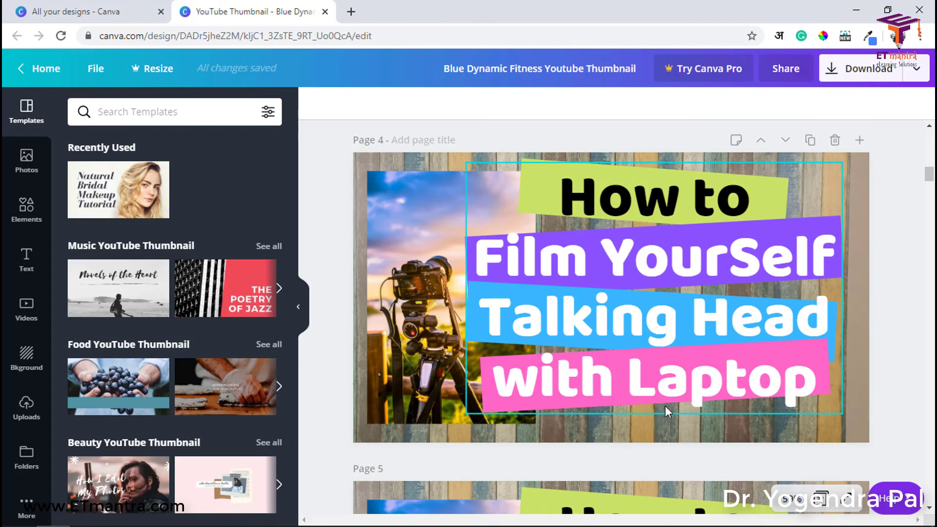
Step: Examine the "Film YourSelf" and "Record Your Video" thumbnail variations on pages 5 to 7
{"action": "scroll", "coordinate": [650, 336], "scroll_direction": "down", "scroll_amount": 10}
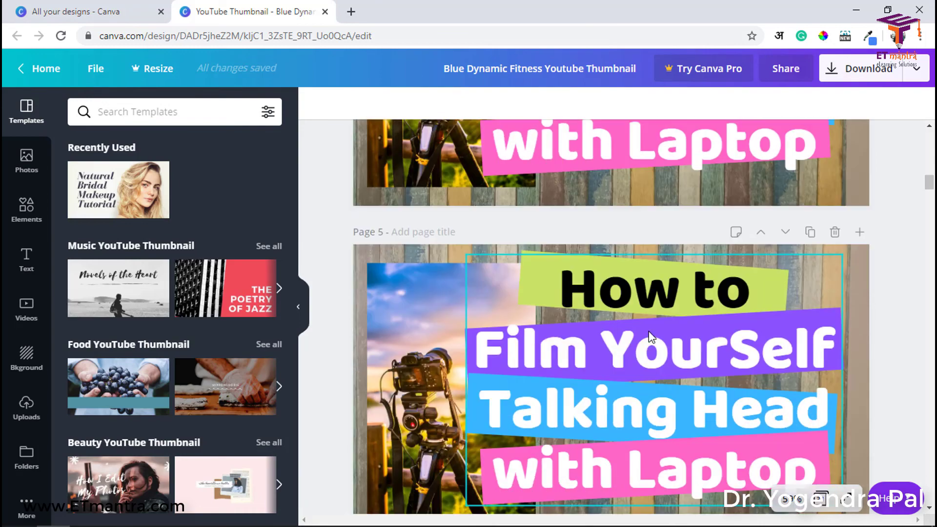
{"action": "scroll", "coordinate": [649, 330], "scroll_direction": "down", "scroll_amount": 5}
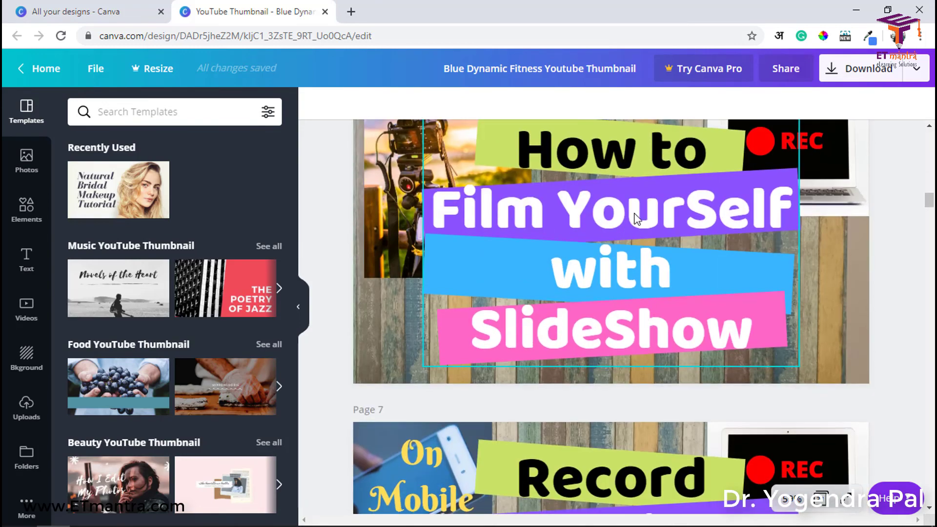
{"action": "scroll", "coordinate": [621, 160], "scroll_direction": "up", "scroll_amount": 1}
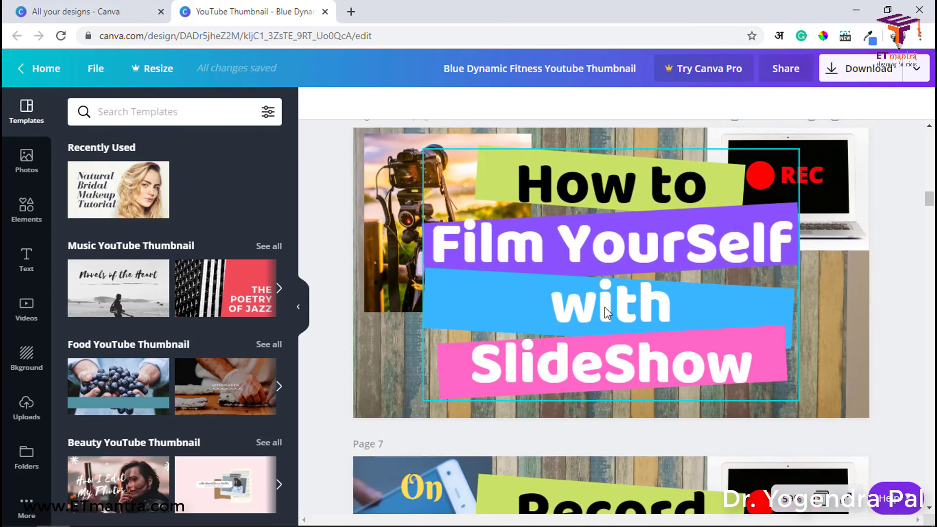
{"action": "scroll", "coordinate": [605, 307], "scroll_direction": "down", "scroll_amount": 5}
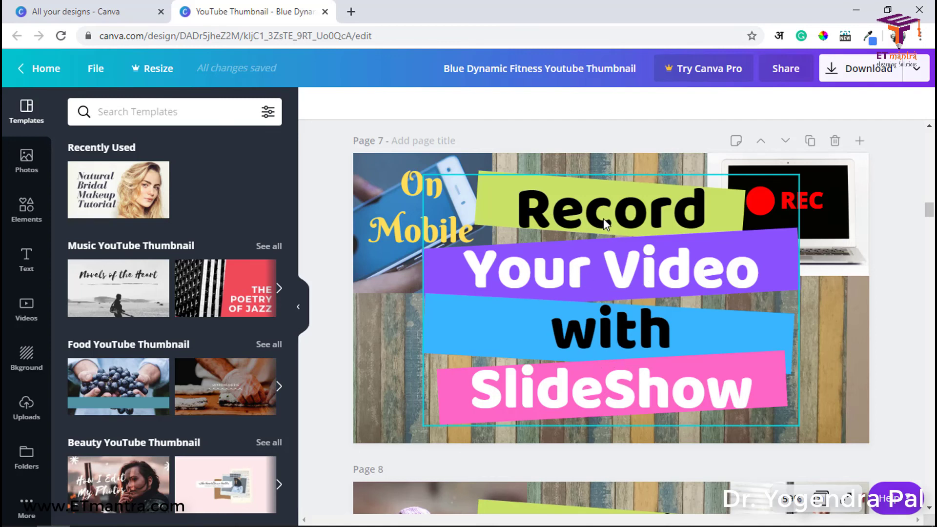
Step: Compare the camera and laptop pictures and the banner wording between pages 5, 6 and 7 of the design
{"action": "scroll", "coordinate": [595, 205], "scroll_direction": "up", "scroll_amount": 2}
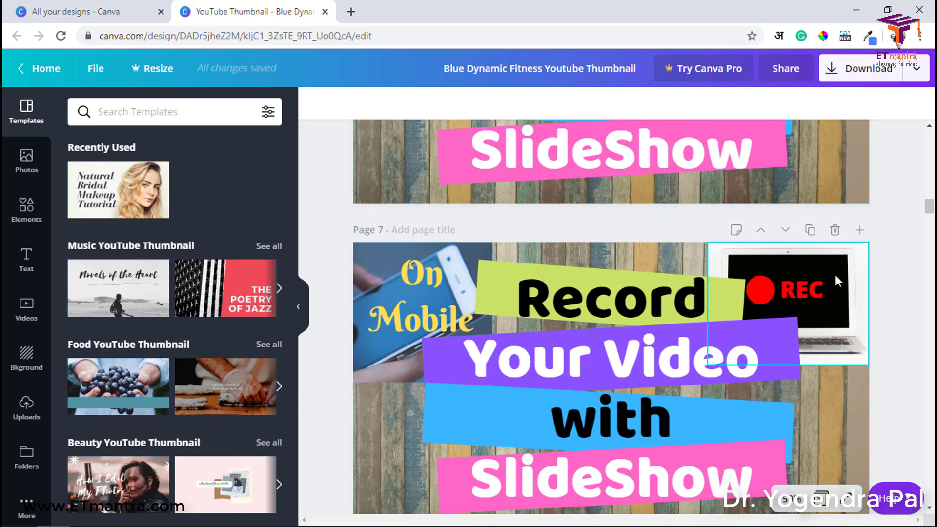
{"action": "scroll", "coordinate": [906, 301], "scroll_direction": "up", "scroll_amount": 10}
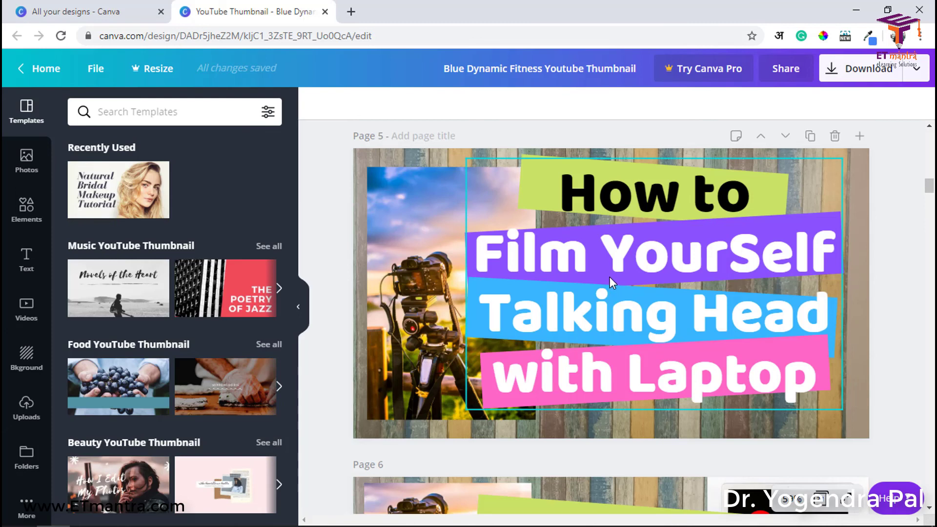
{"action": "scroll", "coordinate": [639, 287], "scroll_direction": "down", "scroll_amount": 6}
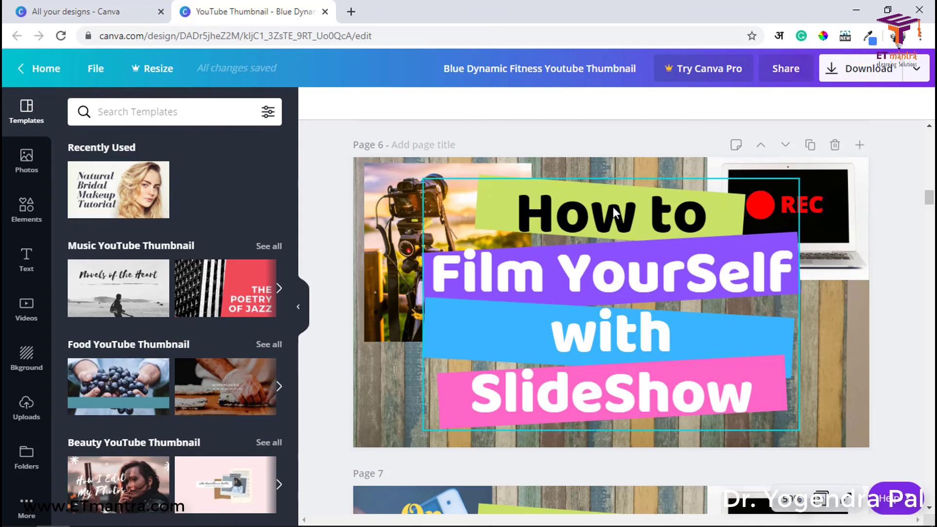
{"action": "scroll", "coordinate": [839, 303], "scroll_direction": "up", "scroll_amount": 5}
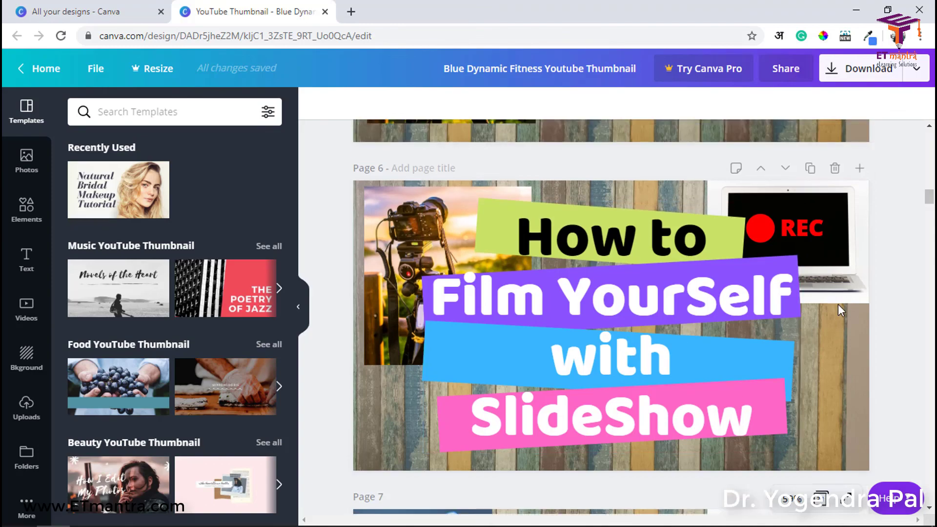
{"action": "scroll", "coordinate": [615, 258], "scroll_direction": "down", "scroll_amount": 4}
{"action": "scroll", "coordinate": [615, 257], "scroll_direction": "up", "scroll_amount": 8}
{"action": "scroll", "coordinate": [615, 258], "scroll_direction": "down", "scroll_amount": 15}
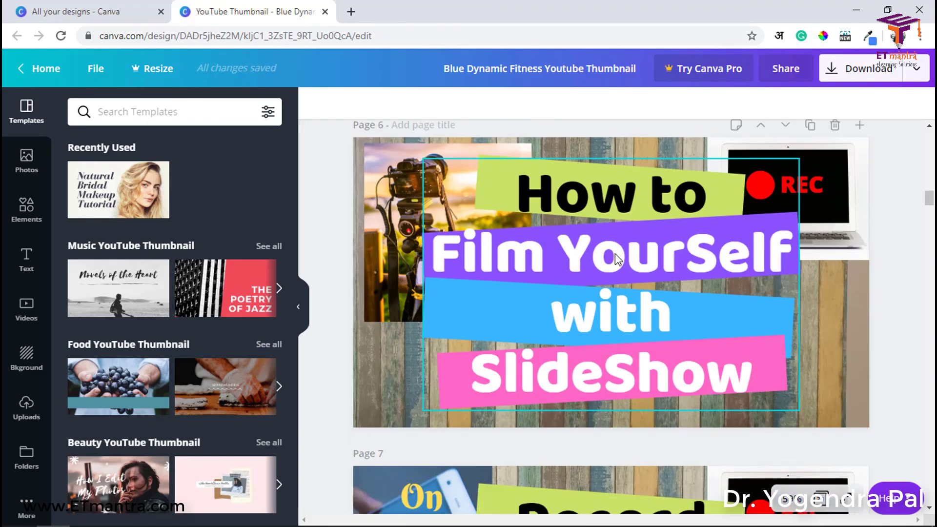
Step: Skim the thumbnails on pages 8 to 13, checking how each one reuses the banner layout with different titles and pictures
{"action": "scroll", "coordinate": [615, 259], "scroll_direction": "down", "scroll_amount": 9}
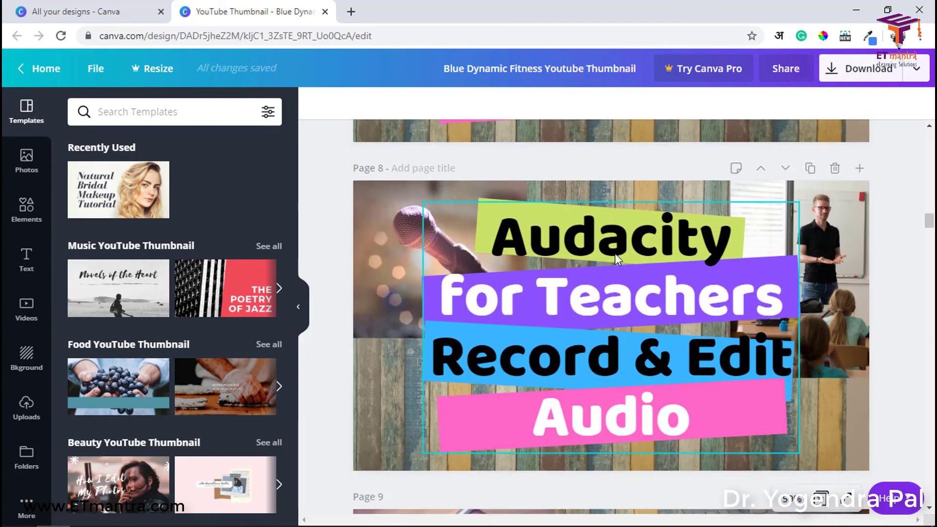
{"action": "scroll", "coordinate": [615, 253], "scroll_direction": "down", "scroll_amount": 10}
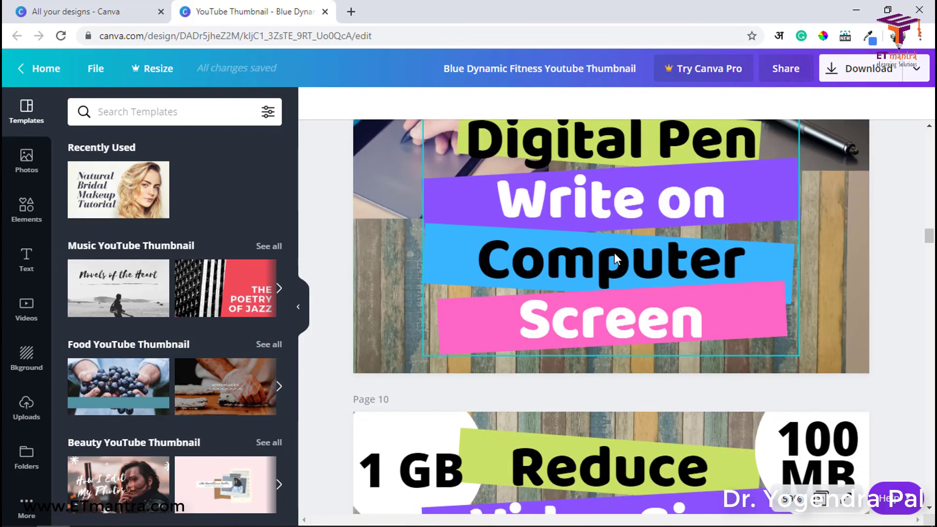
{"action": "scroll", "coordinate": [614, 257], "scroll_direction": "down", "scroll_amount": 10}
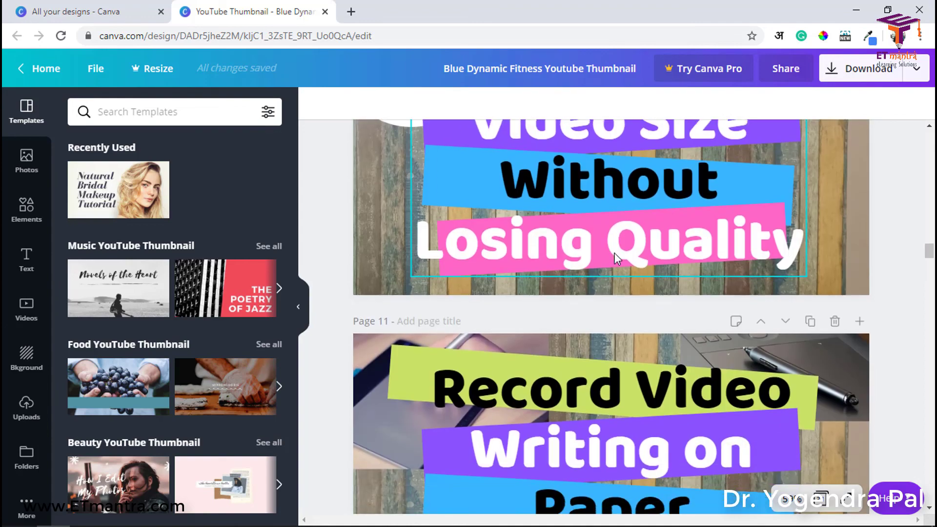
{"action": "scroll", "coordinate": [616, 259], "scroll_direction": "down", "scroll_amount": 10}
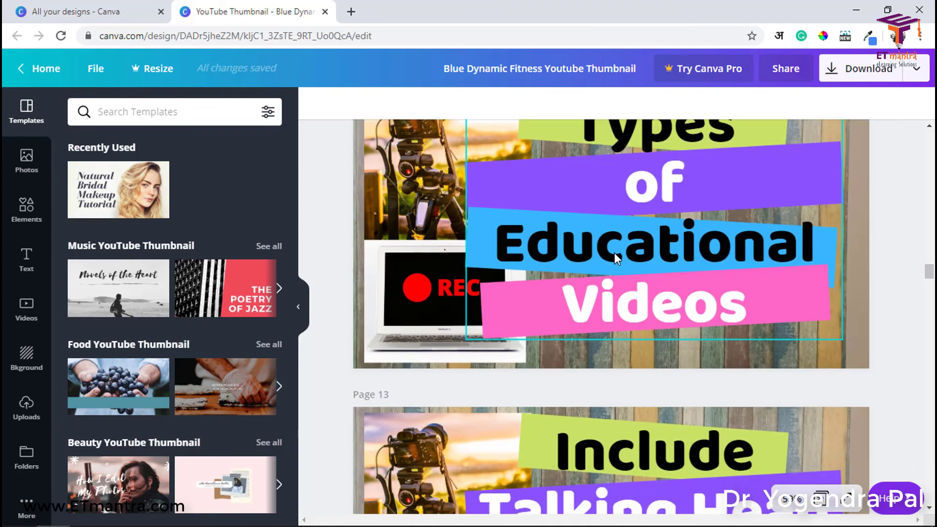